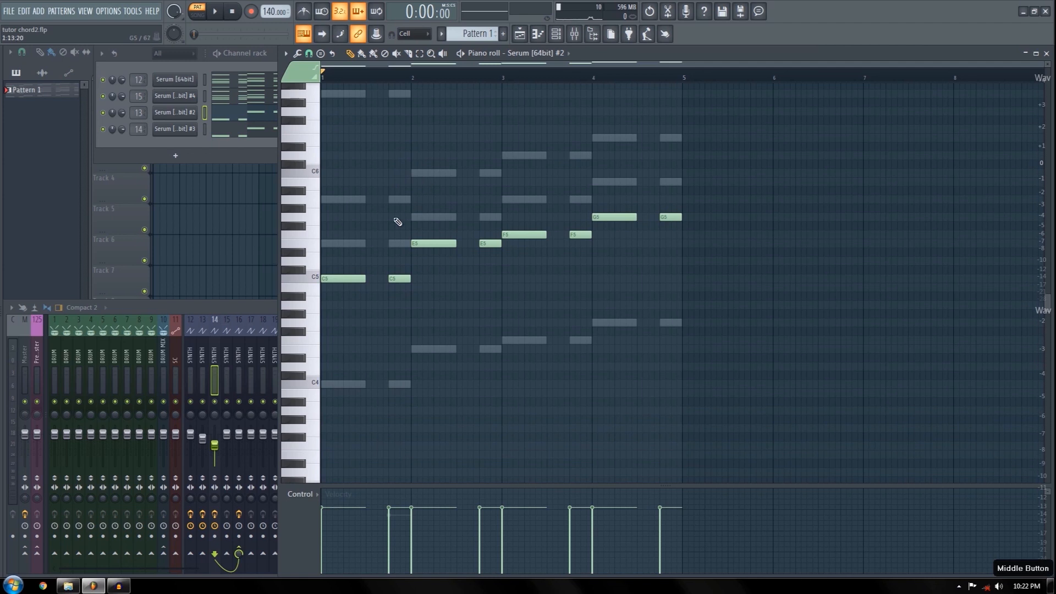
# Step: Review the notes of the Serum #4, Serum #2 and Serum #3 channels in the piano roll
pyautogui.doubleClick(355, 200)
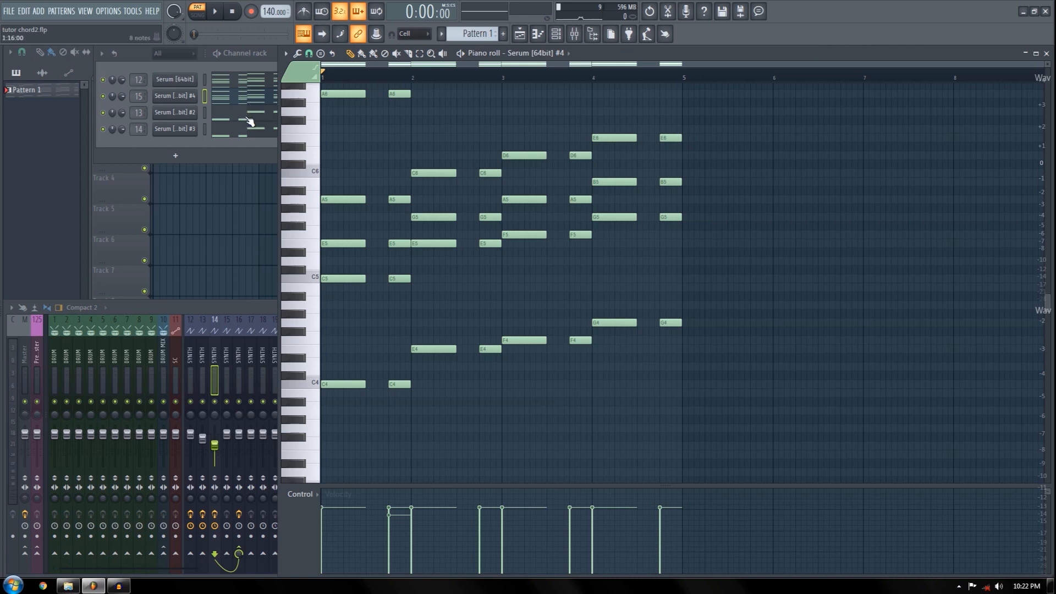
pyautogui.middleClick(248, 118)
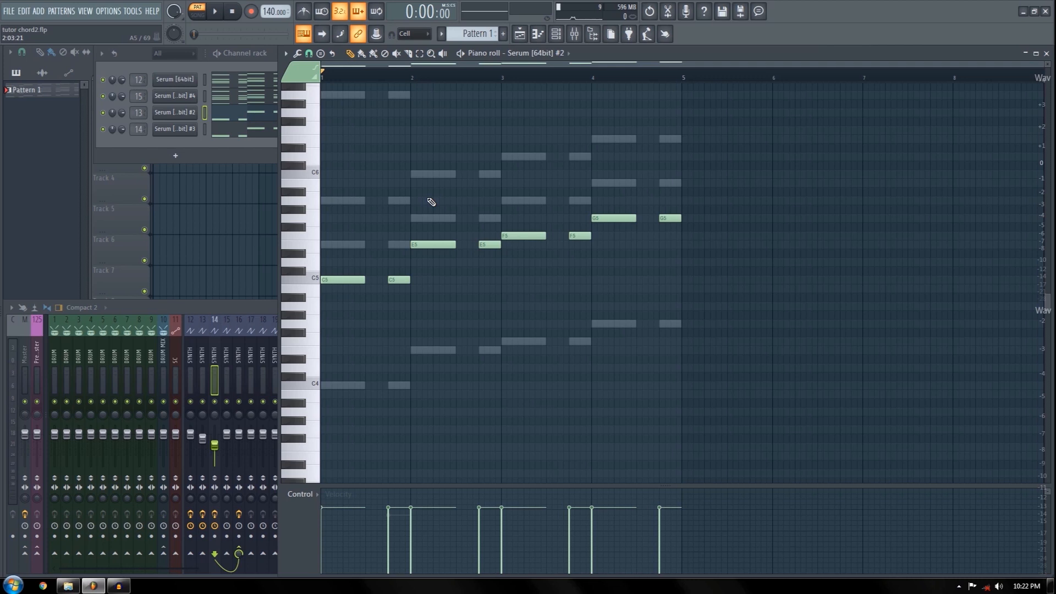
pyautogui.scroll(3, 431, 202)
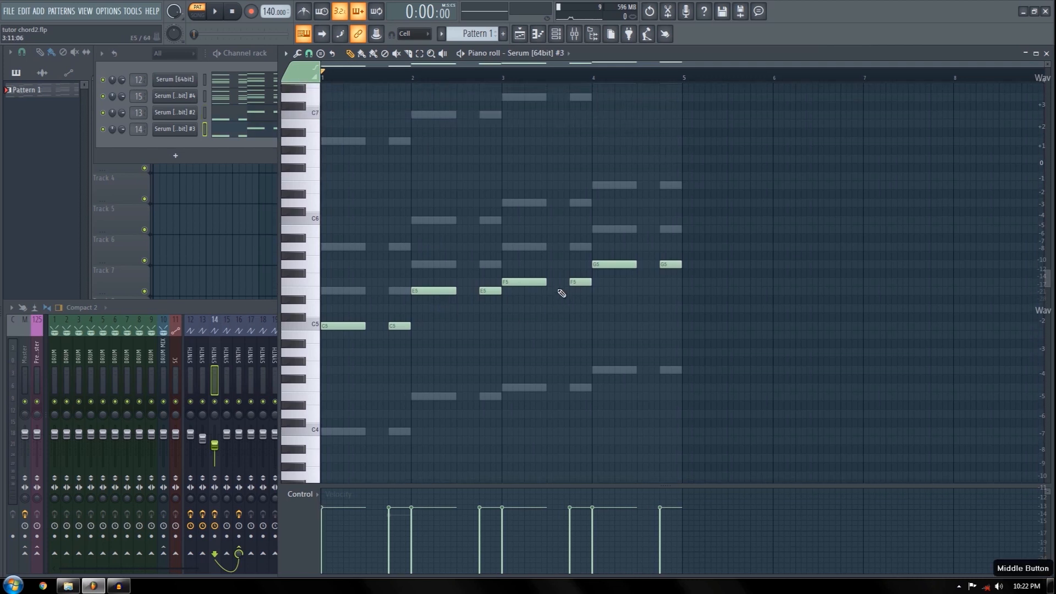
# Step: Open the first Serum channel's synth and load the Analog wavetable Basic Shapes into oscillator A
pyautogui.click(175, 79)
pyautogui.moveTo(589, 88); pyautogui.dragTo(612, 75)
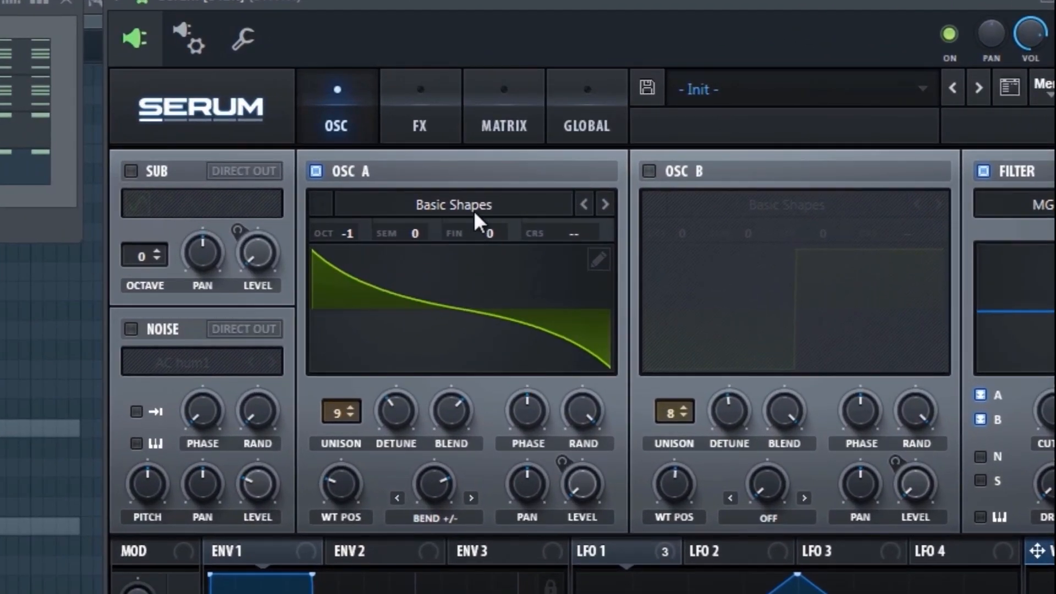
pyautogui.click(474, 210)
pyautogui.moveTo(632, 25)
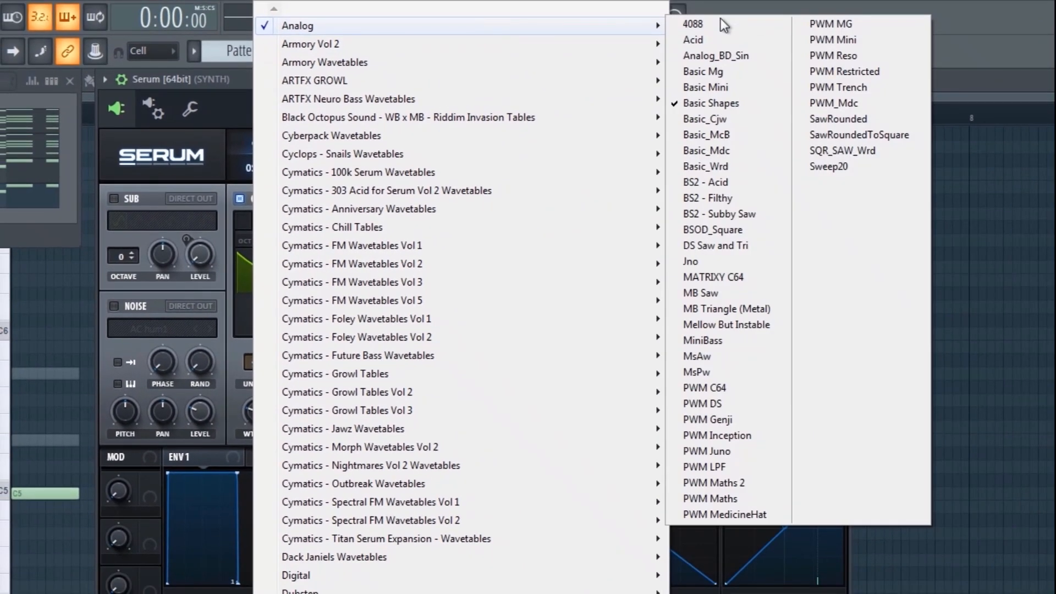
pyautogui.click(720, 101)
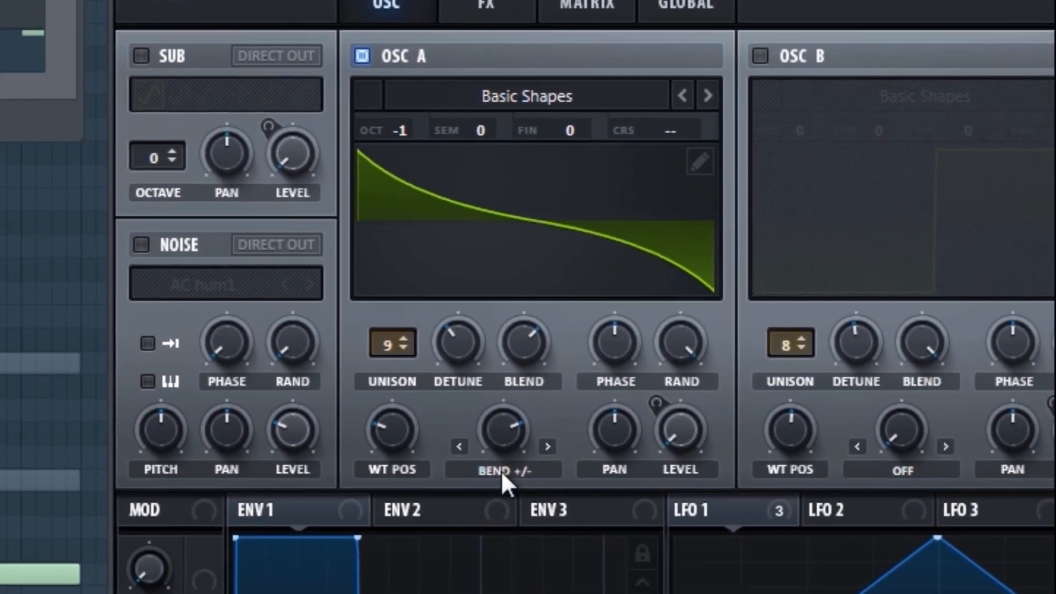
# Step: Reset and raise oscillator A's Bend +/- warp amount to curve the saw shape, keeping oscillator B switched off
pyautogui.click(352, 435)
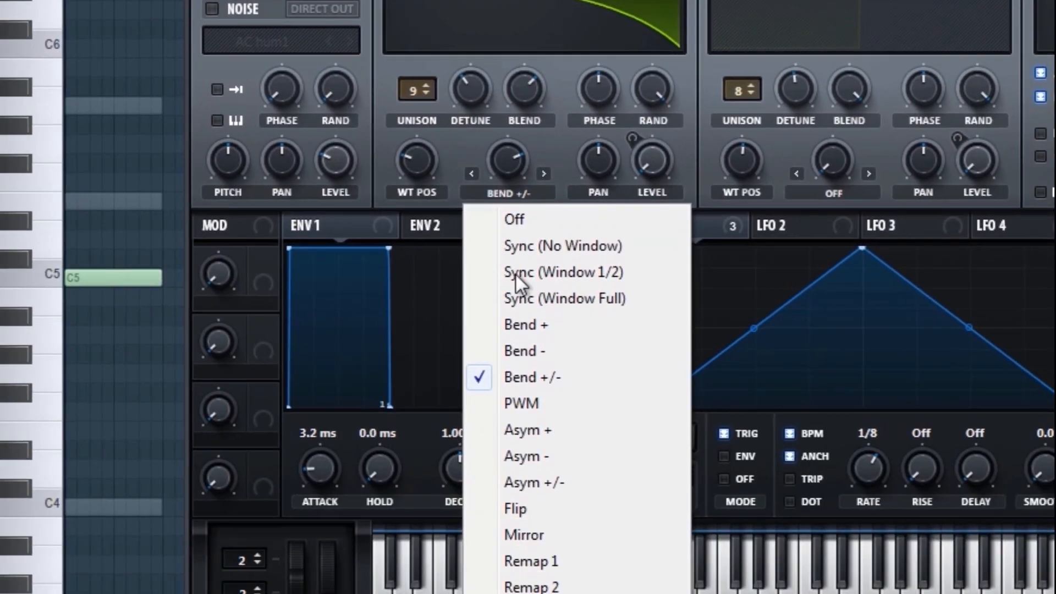
pyautogui.click(489, 186)
pyautogui.doubleClick(507, 161)
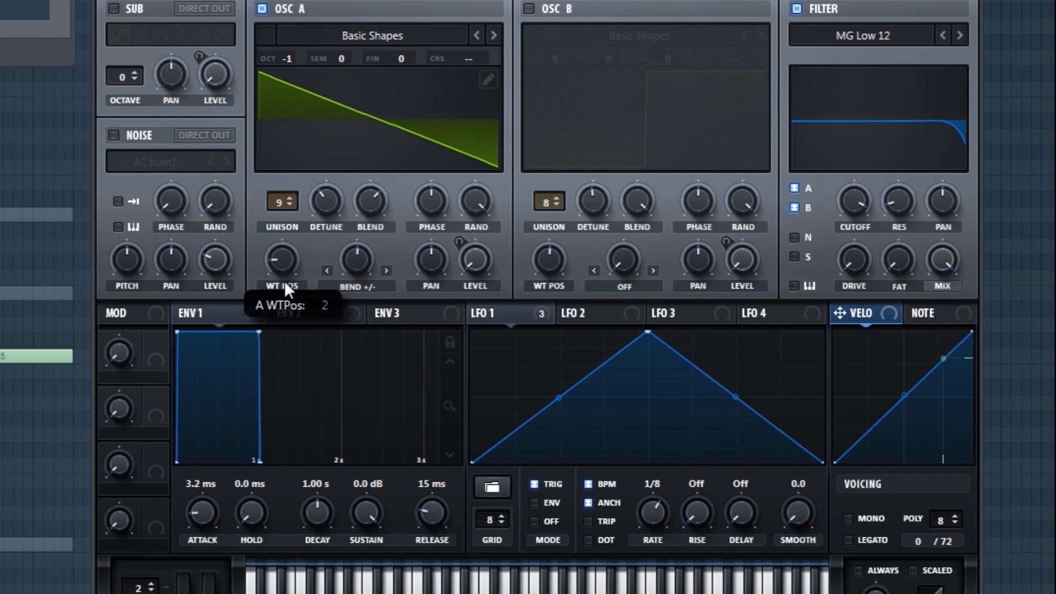
pyautogui.moveTo(363, 259); pyautogui.dragTo(363, 244)
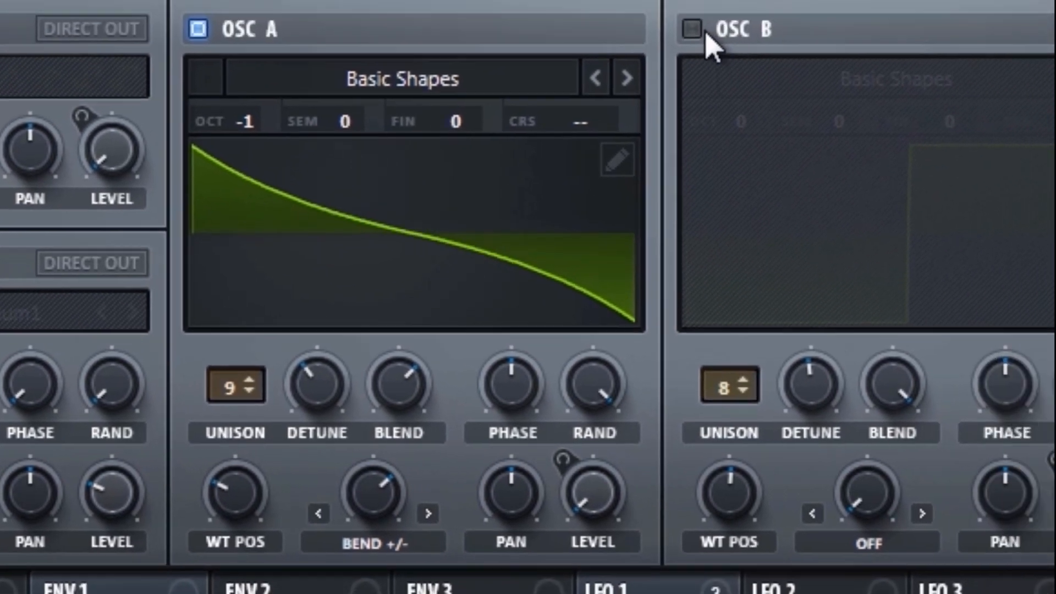
pyautogui.click(692, 29)
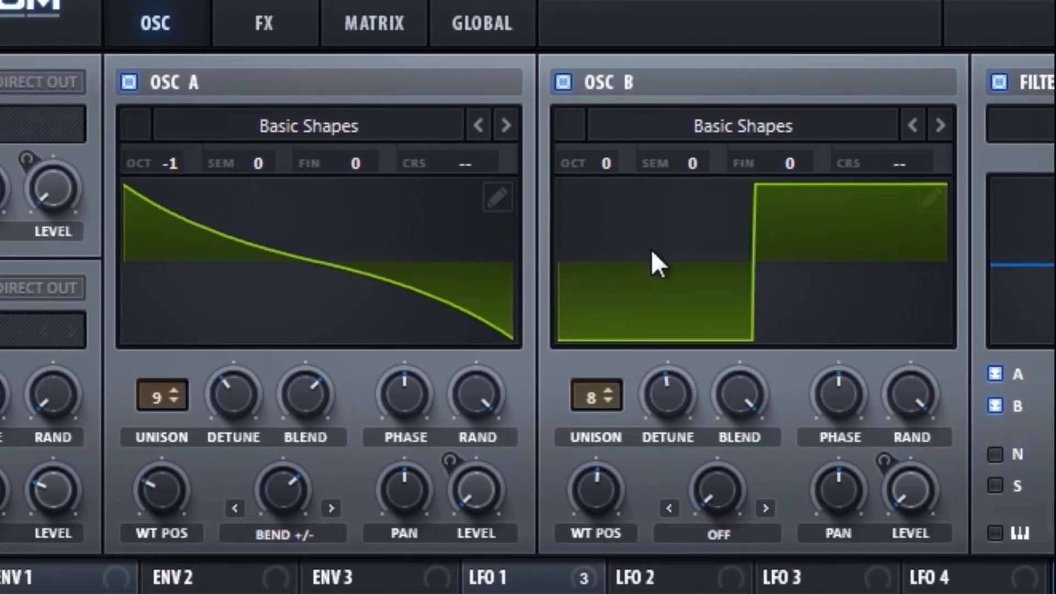
pyautogui.click(608, 77)
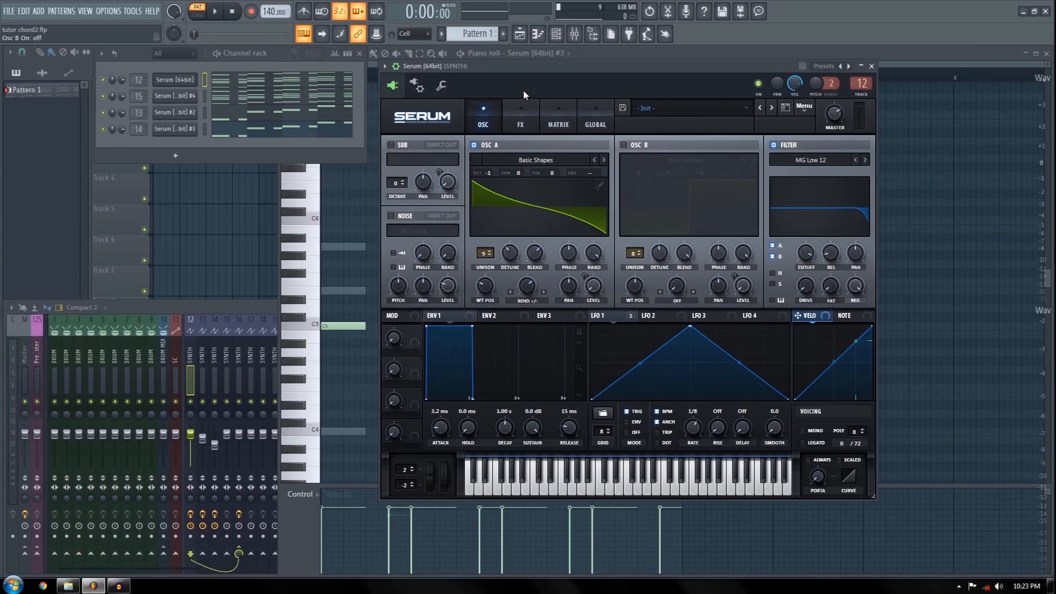
# Step: Try C6 and C7 as the Serum channel's root note and return it to C5
pyautogui.click(441, 86)
pyautogui.click(441, 85)
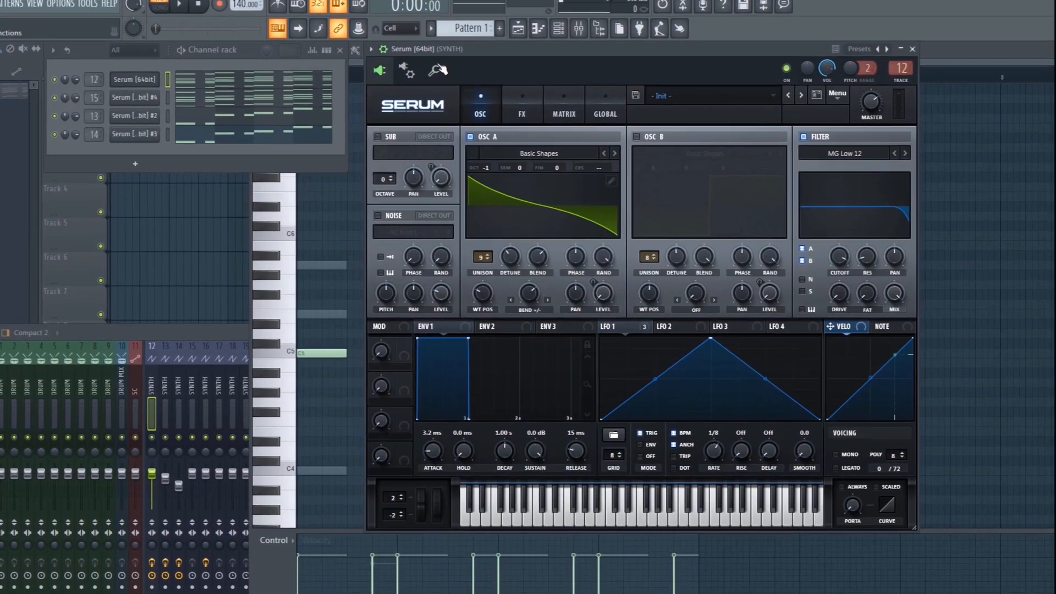
pyautogui.click(438, 70)
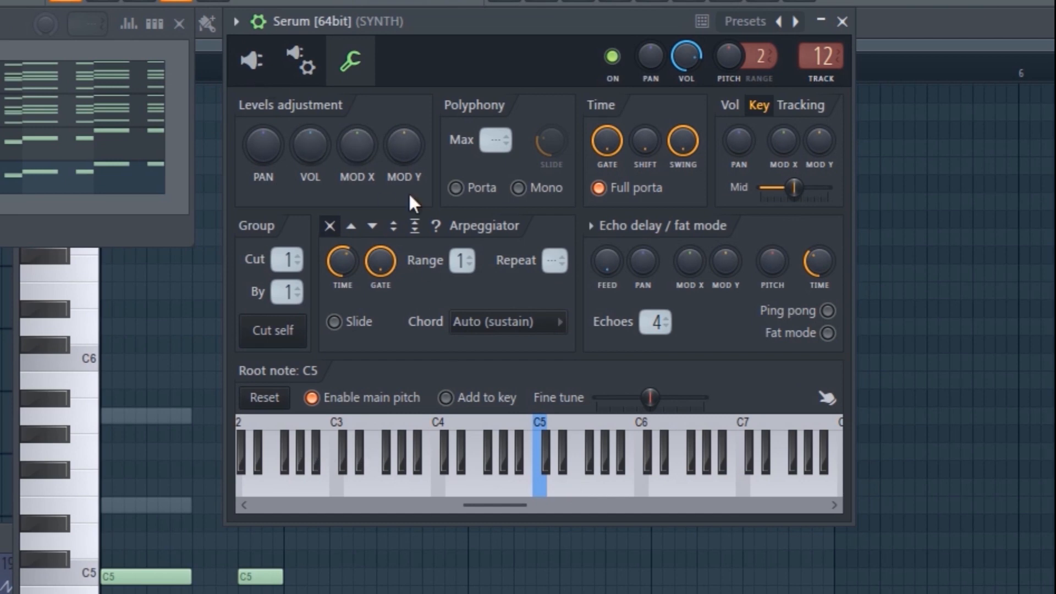
pyautogui.click(644, 484)
pyautogui.click(748, 487)
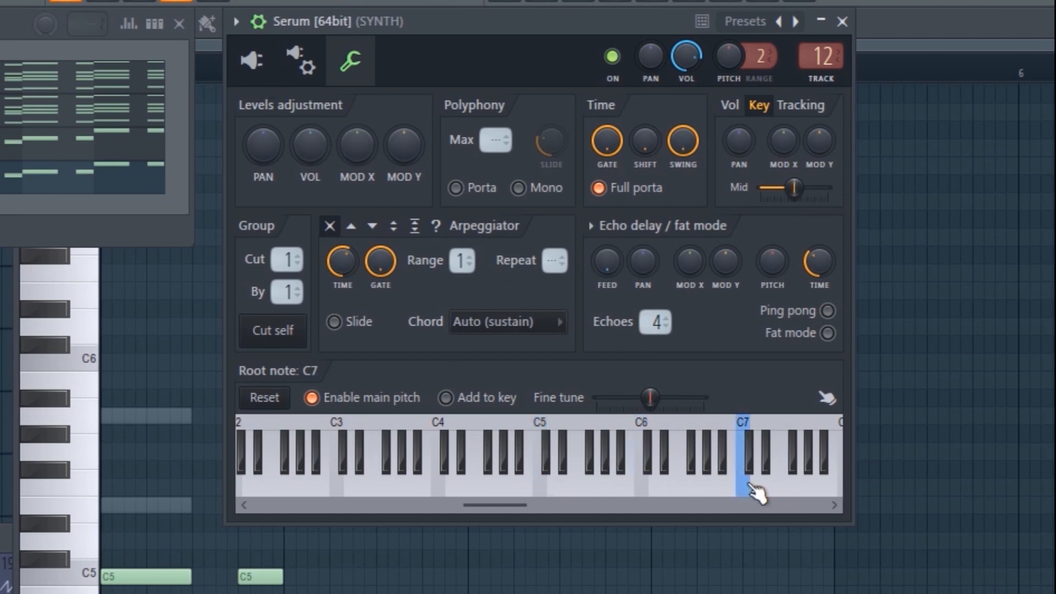
pyautogui.click(546, 470)
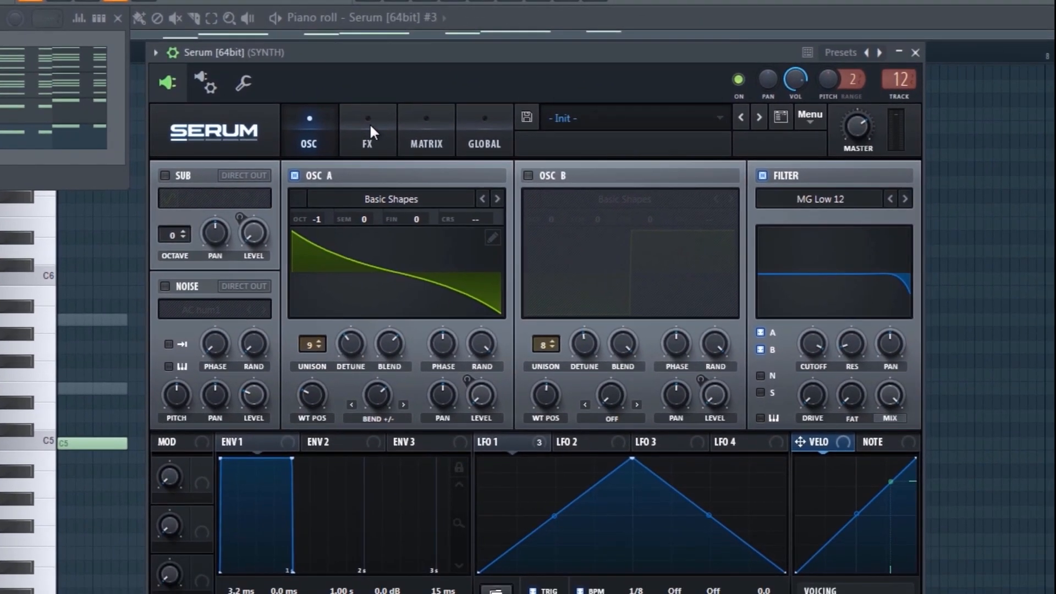
# Step: In Serum's effects rack, adjust the Dimension mix and move the Compressor directly below Hyper/Dimension
pyautogui.click(368, 123)
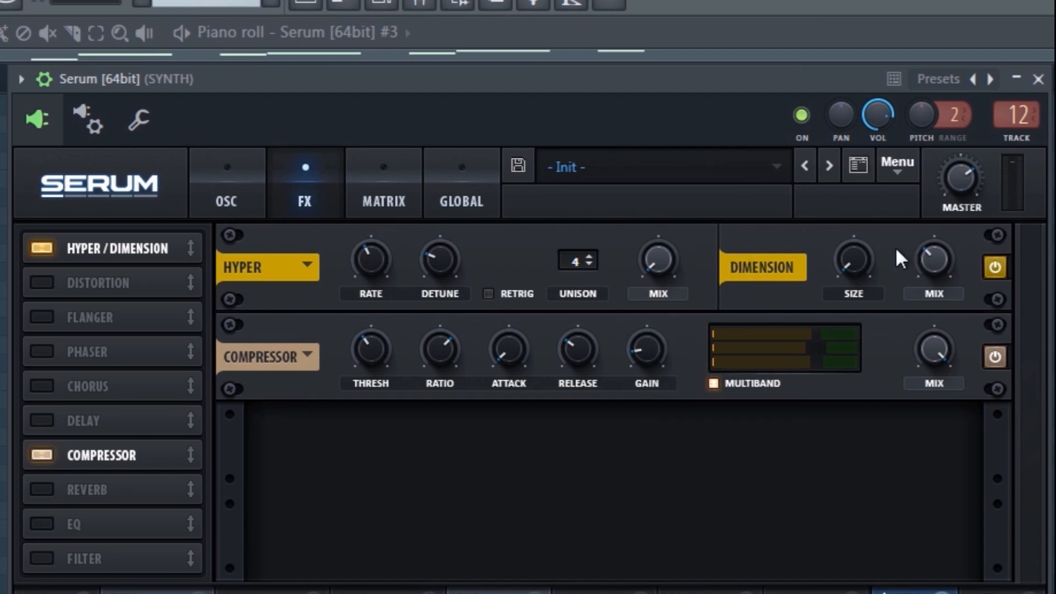
pyautogui.moveTo(867, 252)
pyautogui.moveTo(935, 273)
pyautogui.moveTo(932, 266); pyautogui.dragTo(928, 253)
pyautogui.moveTo(107, 453); pyautogui.dragTo(118, 275)
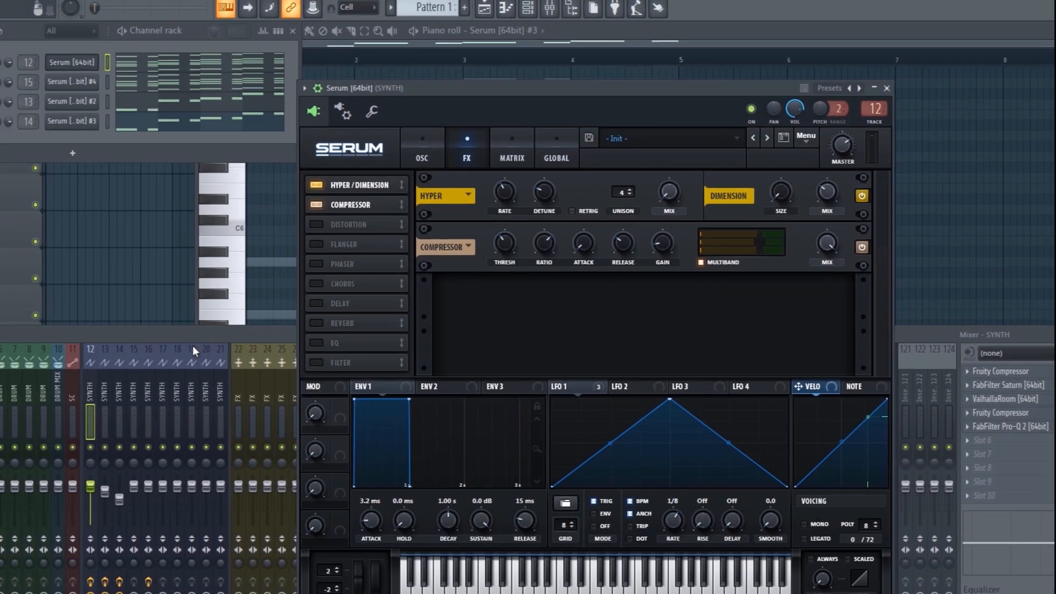
# Step: Bypass Saturn, ValhallaRoom, the second Fruity Compressor and Pro-Q 2 on the SYNTH mixer track and open the first Fruity Compressor
pyautogui.click(193, 336)
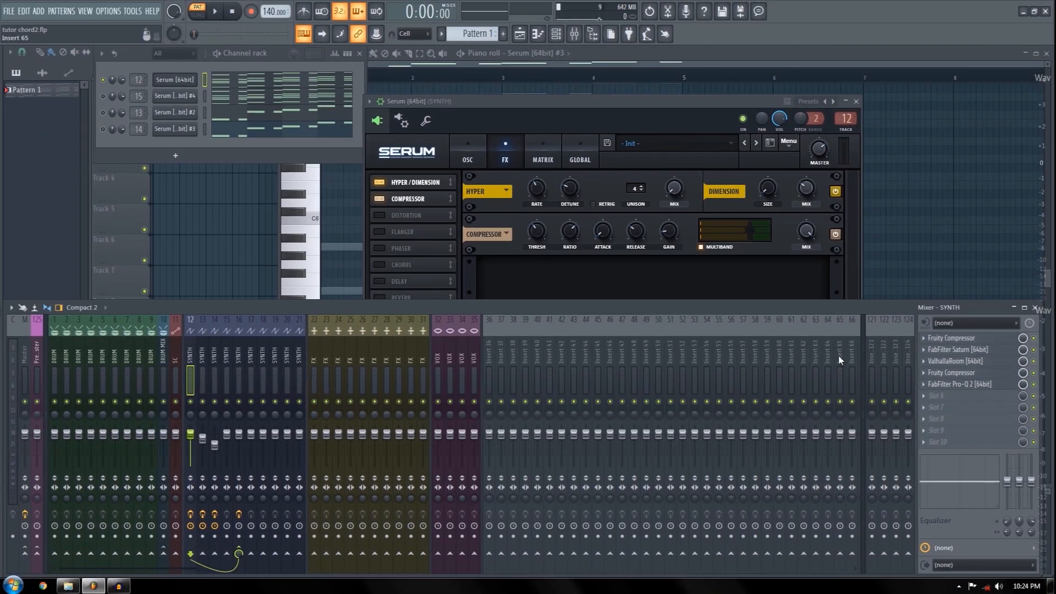
pyautogui.click(1034, 350)
pyautogui.click(1034, 373)
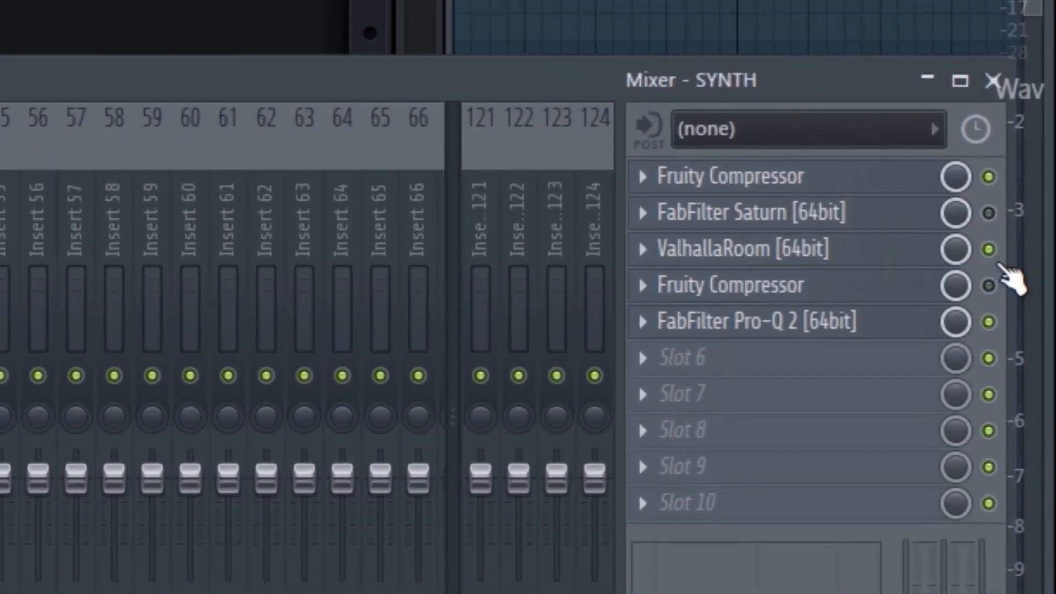
pyautogui.click(989, 250)
pyautogui.click(989, 322)
pyautogui.click(732, 177)
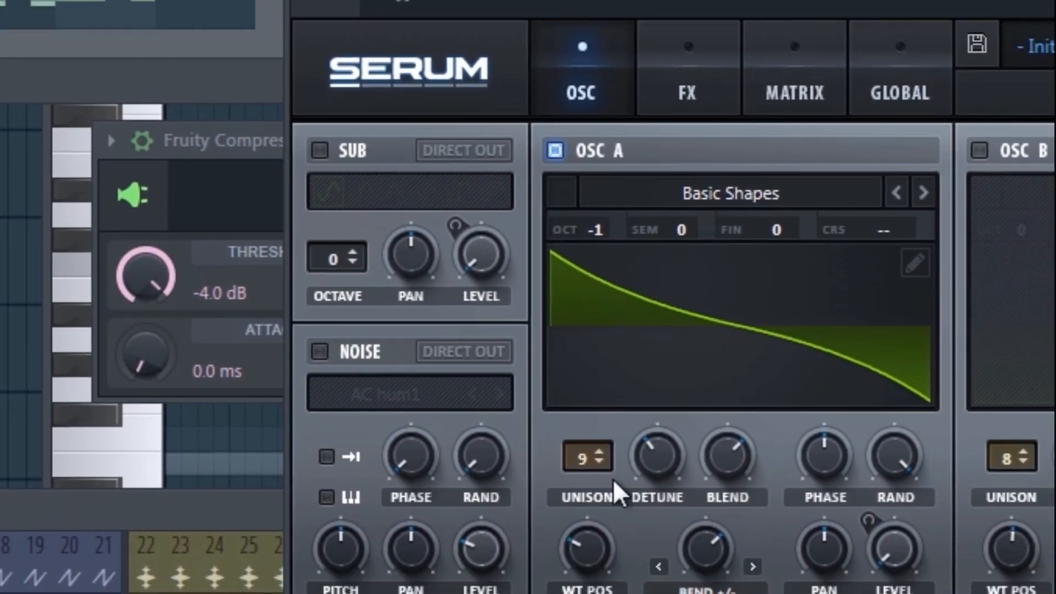
# Step: Sweep oscillator A's wavetable position to the square shape and back to the curved saw, and return to the Fruity Compressor
pyautogui.moveTo(586, 553); pyautogui.dragTo(609, 429)
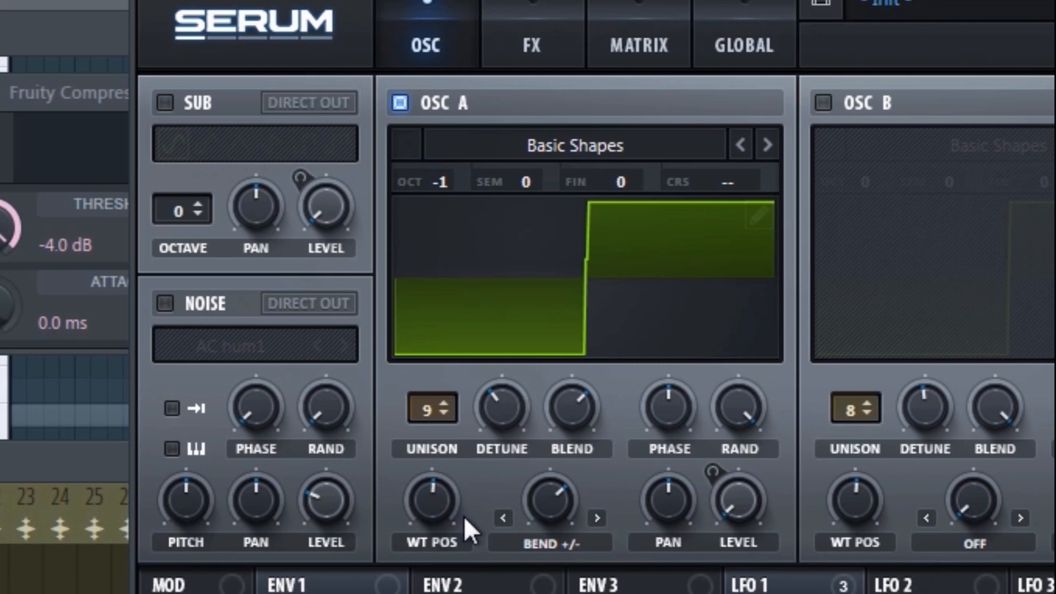
pyautogui.moveTo(443, 499); pyautogui.dragTo(431, 538)
pyautogui.click(97, 193)
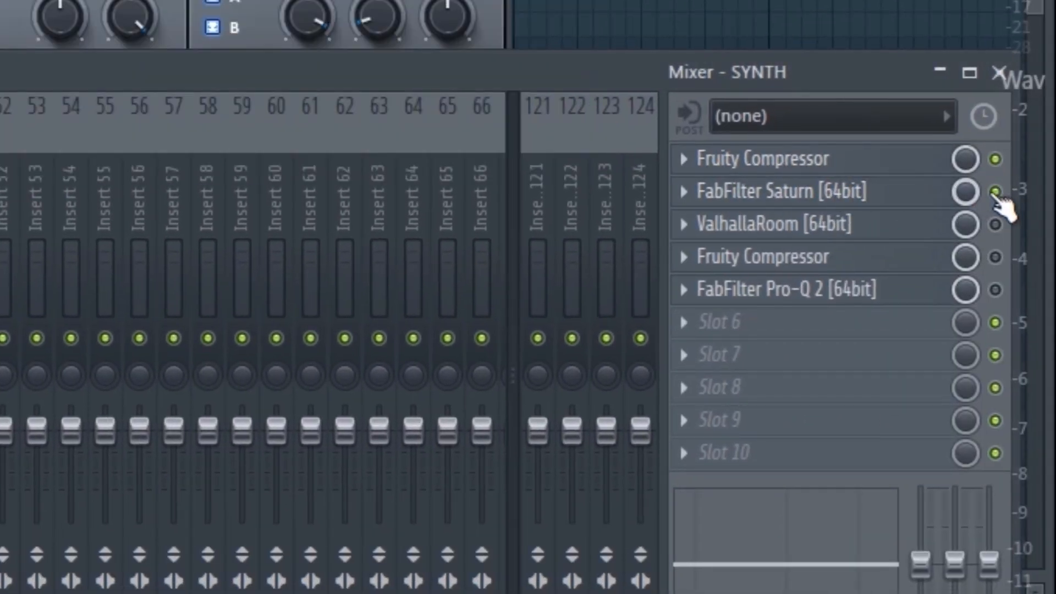
# Step: Inspect FabFilter Saturn and the first Fruity Compressor, and enable Saturn on the SYNTH mixer track
pyautogui.click(839, 192)
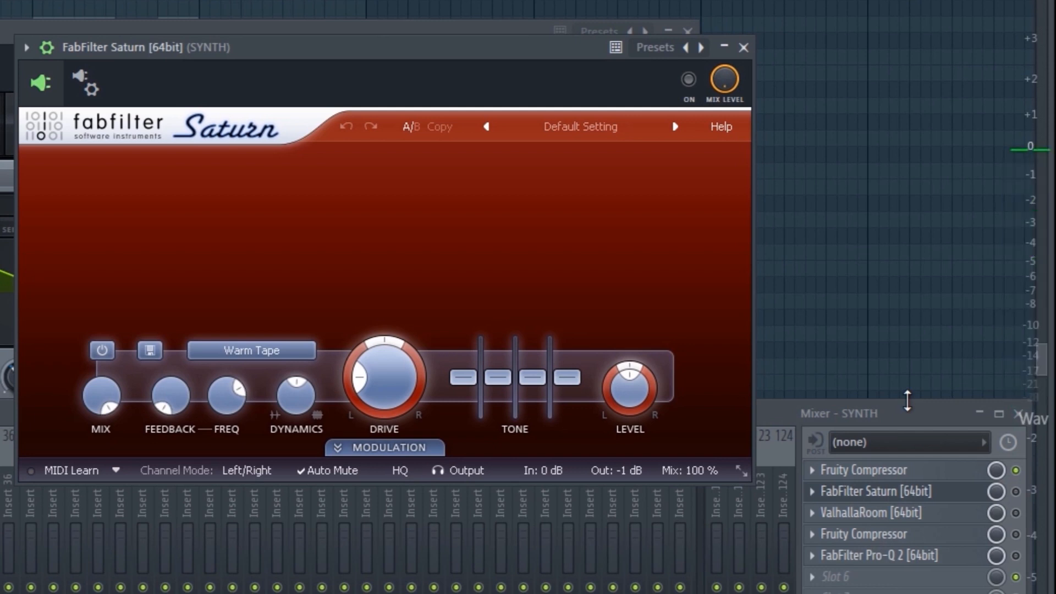
pyautogui.click(863, 469)
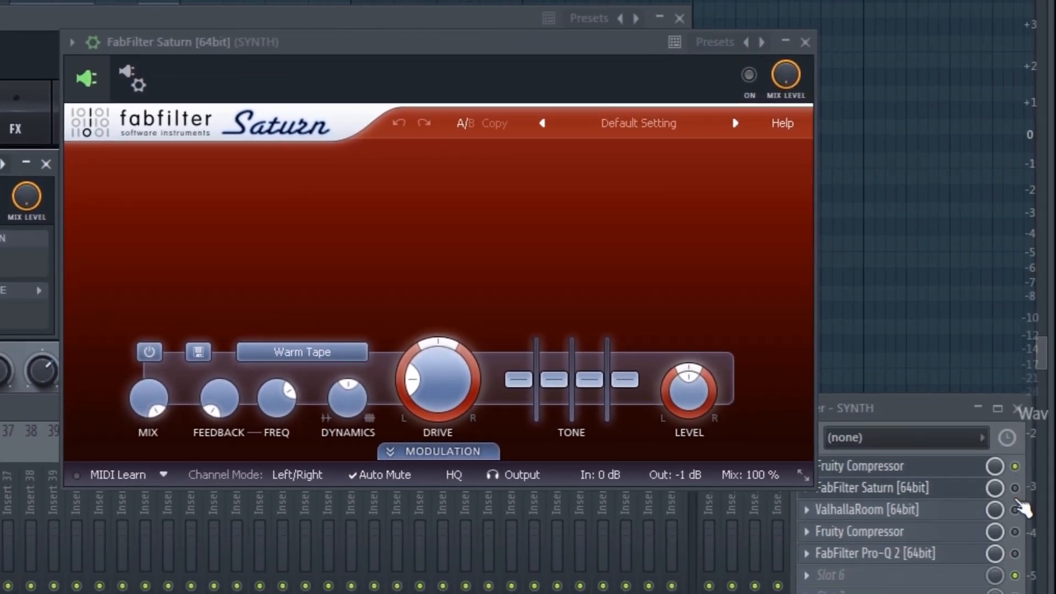
pyautogui.click(1014, 488)
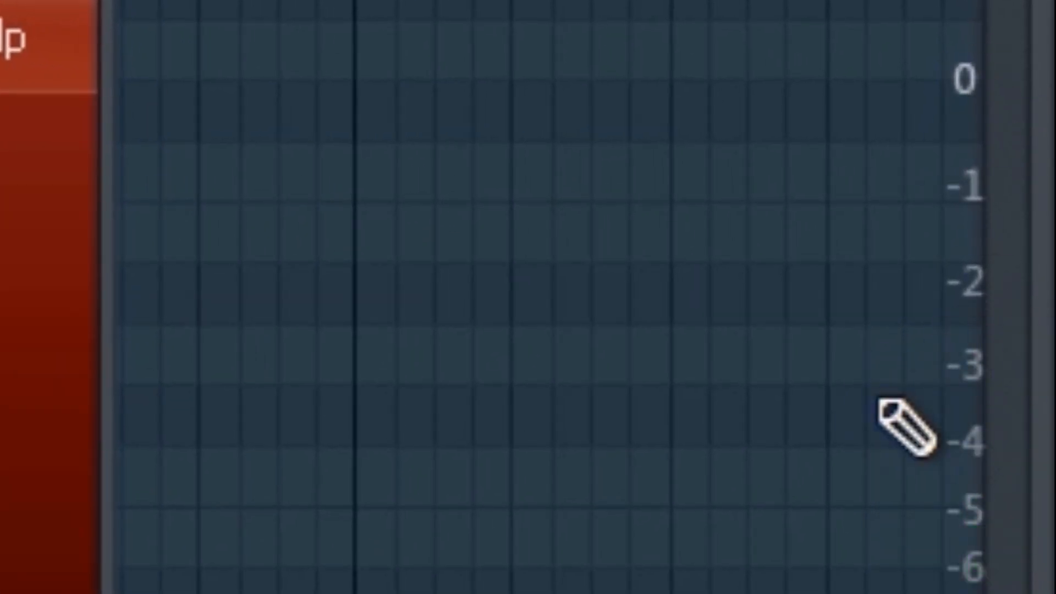
pyautogui.click(935, 592)
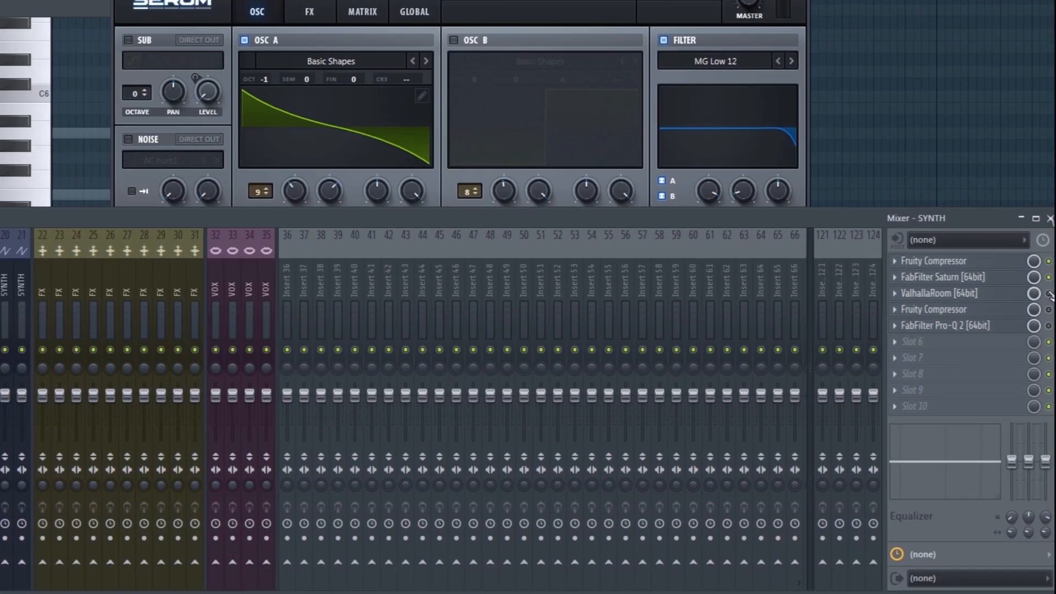
# Step: Open ValhallaRoom on the SYNTH mixer track and load the Big Spaces preset BrightSpaceCathedral
pyautogui.click(946, 293)
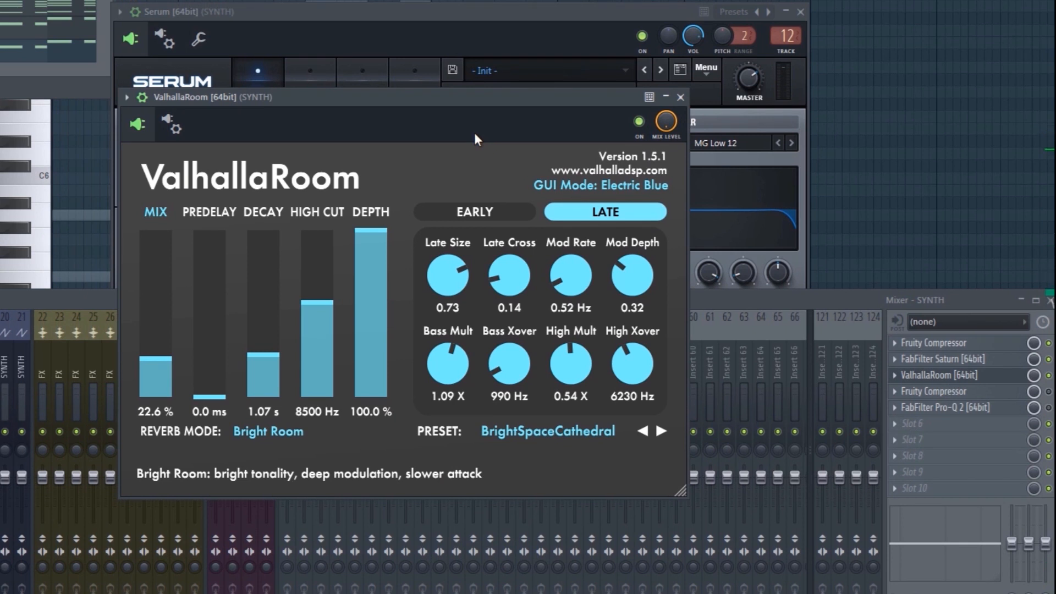
pyautogui.click(510, 433)
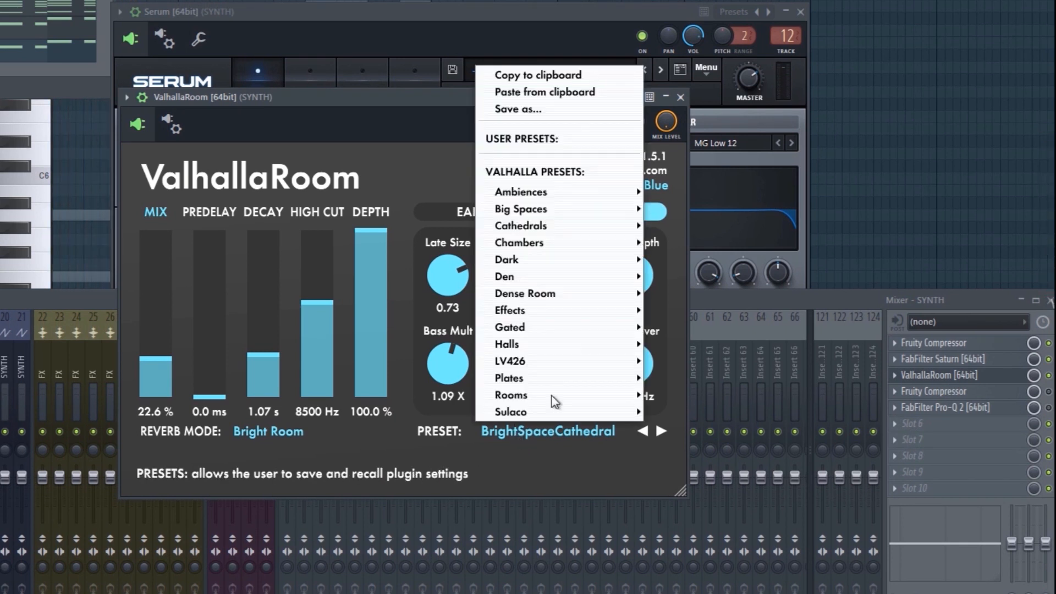
pyautogui.moveTo(604, 220)
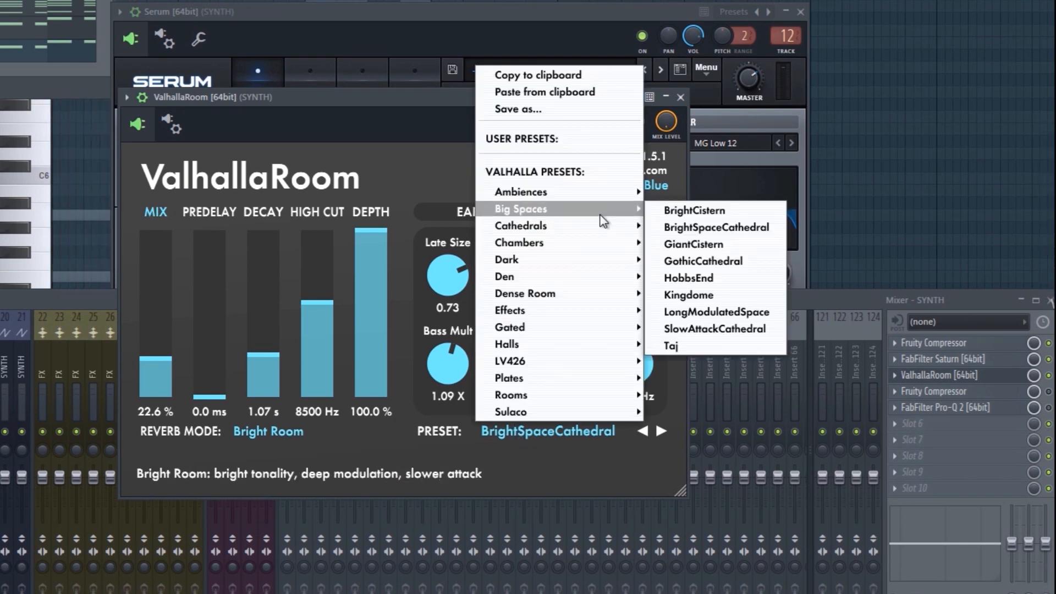
pyautogui.click(708, 226)
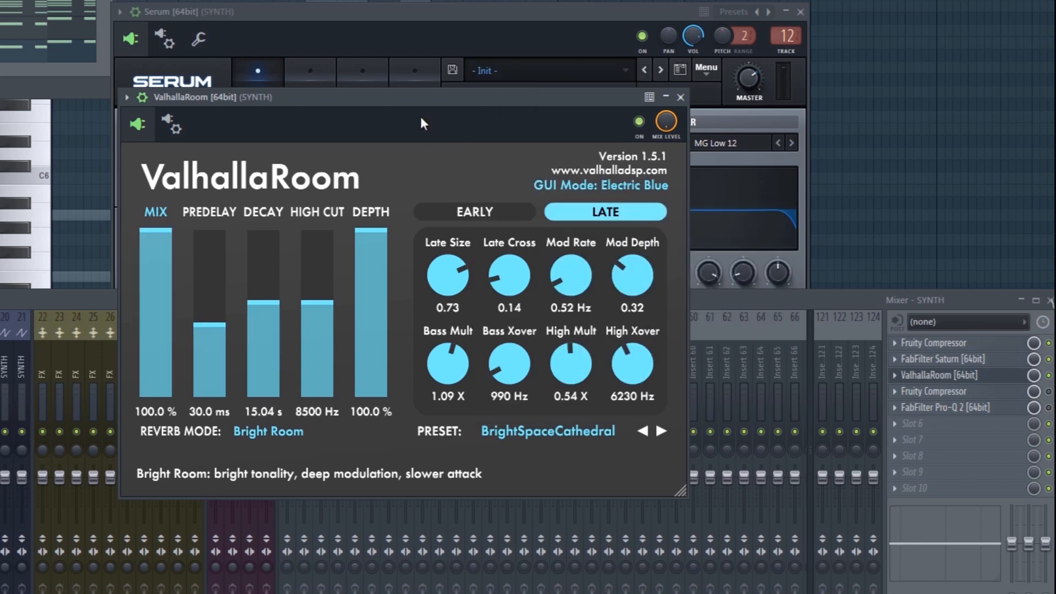
# Step: Set ValhallaRoom's mix to 20.7 %, predelay to 0.0 ms and decay to 1.26 s, and close the plugin
pyautogui.moveTo(372, 136); pyautogui.dragTo(406, 142)
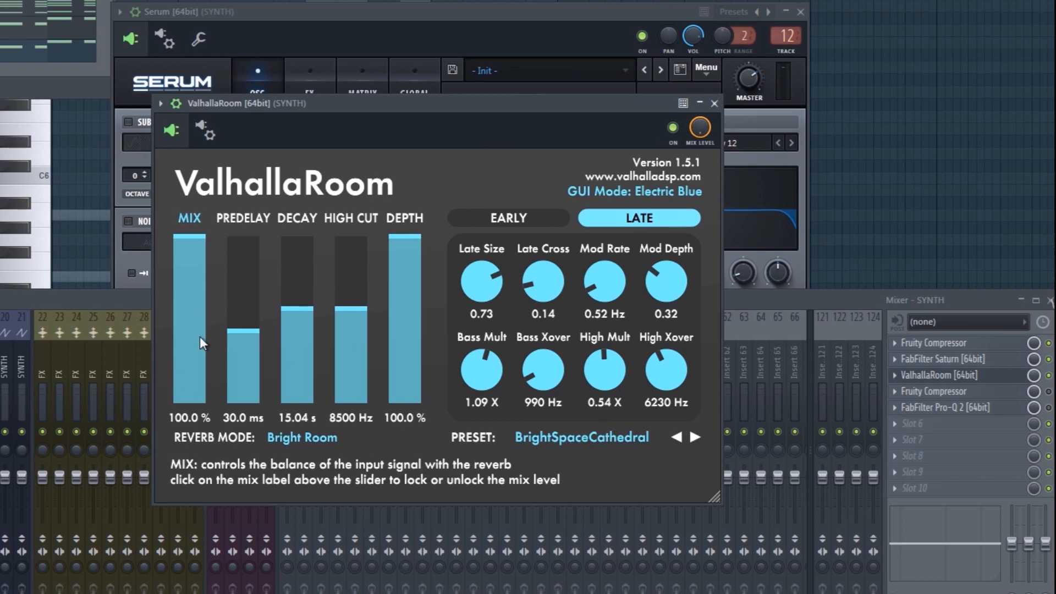
pyautogui.moveTo(197, 315); pyautogui.dragTo(290, 364)
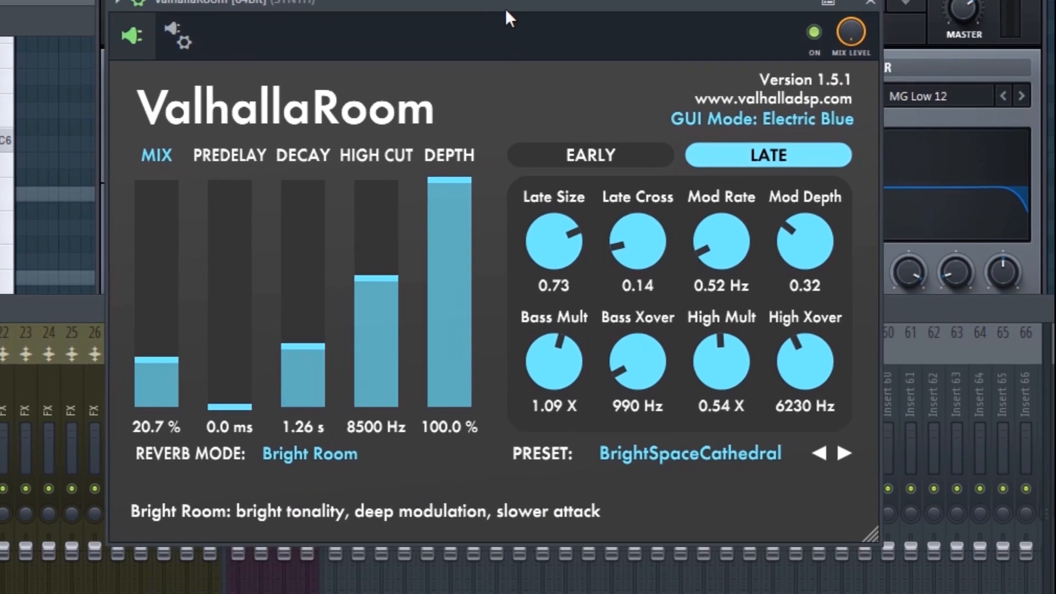
pyautogui.moveTo(506, 8); pyautogui.dragTo(599, 6)
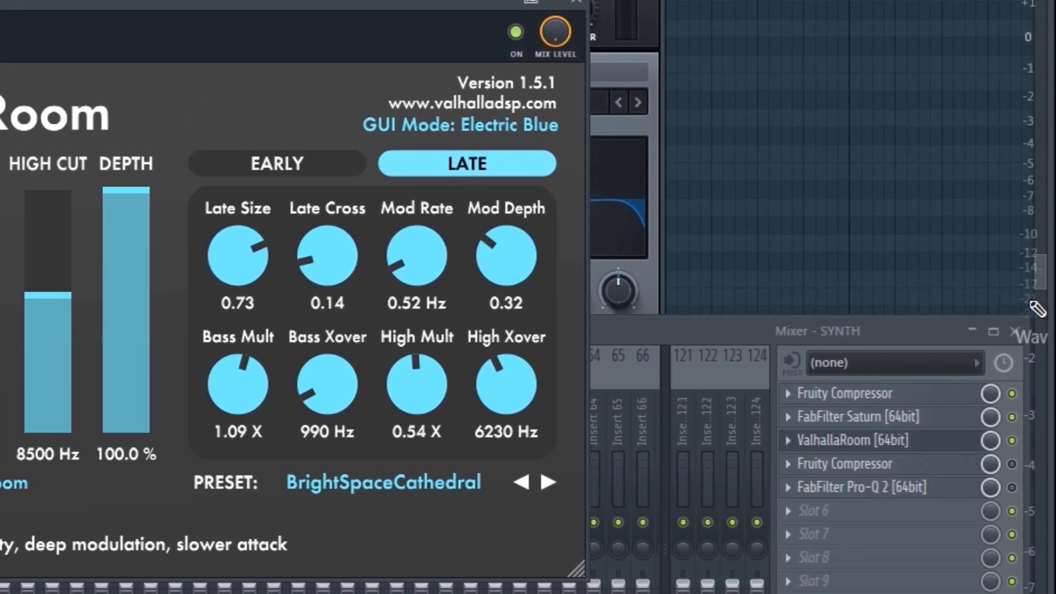
pyautogui.click(576, 3)
# Step: Enable the second Fruity Compressor on the SYNTH mixer track, adjust its gain while playing the chords, and close it
pyautogui.click(957, 463)
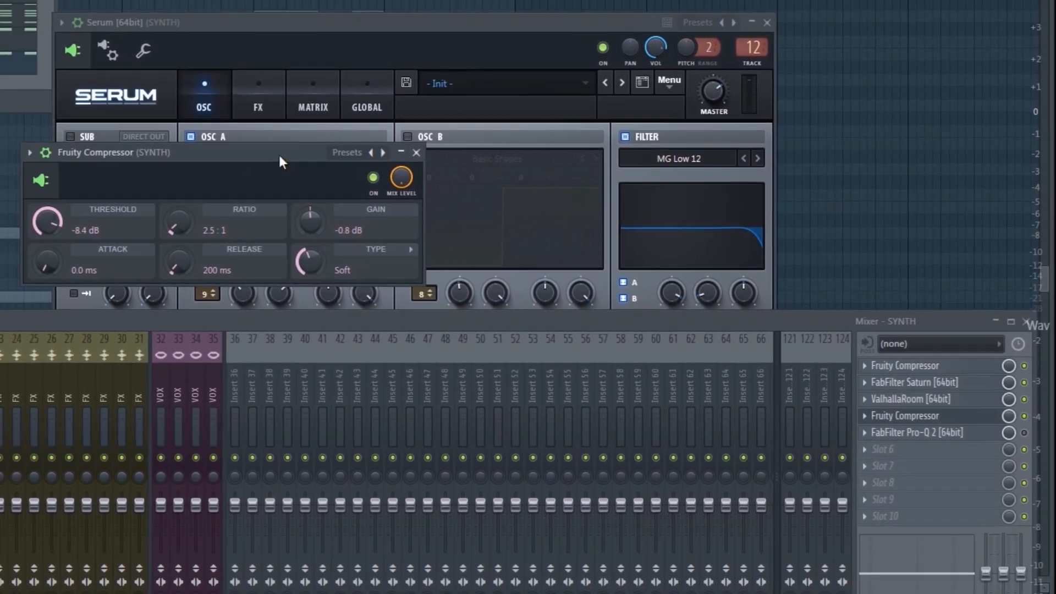
pyautogui.moveTo(279, 153); pyautogui.dragTo(329, 151)
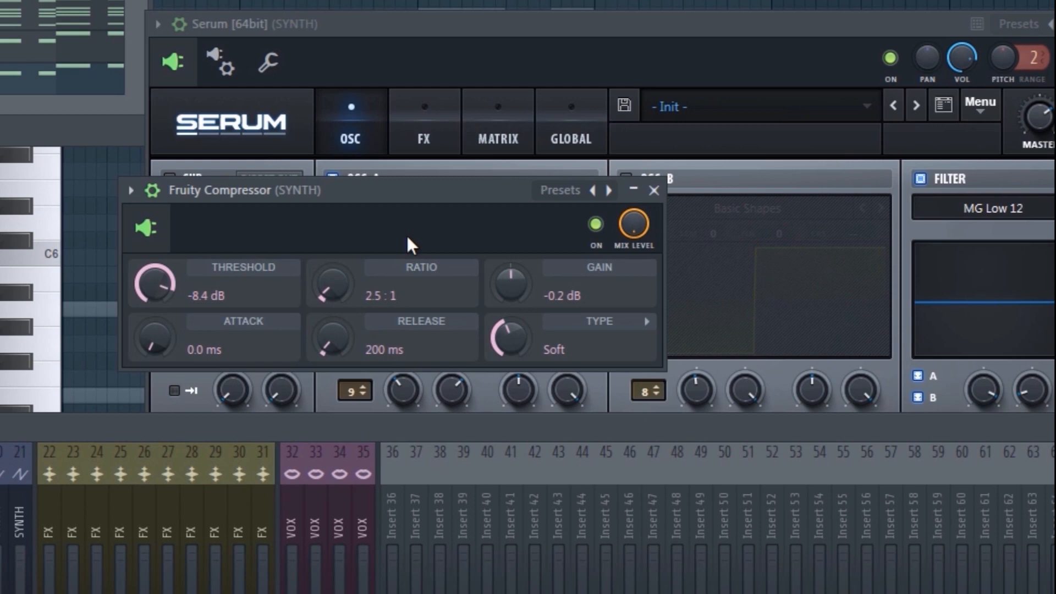
pyautogui.press('space')
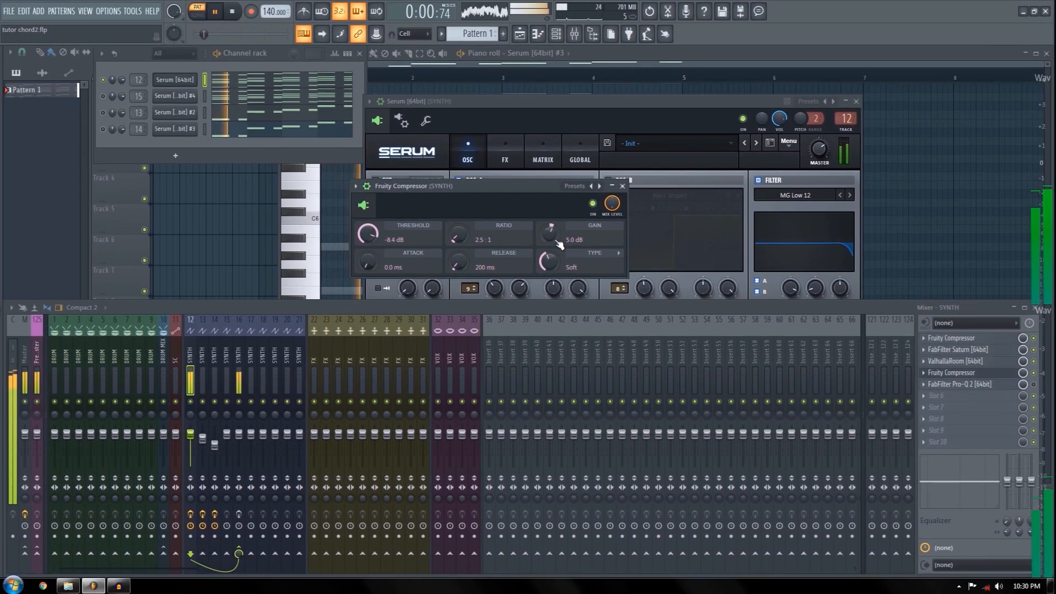
pyautogui.moveTo(551, 236); pyautogui.dragTo(553, 240)
pyautogui.press('space')
pyautogui.click(622, 186)
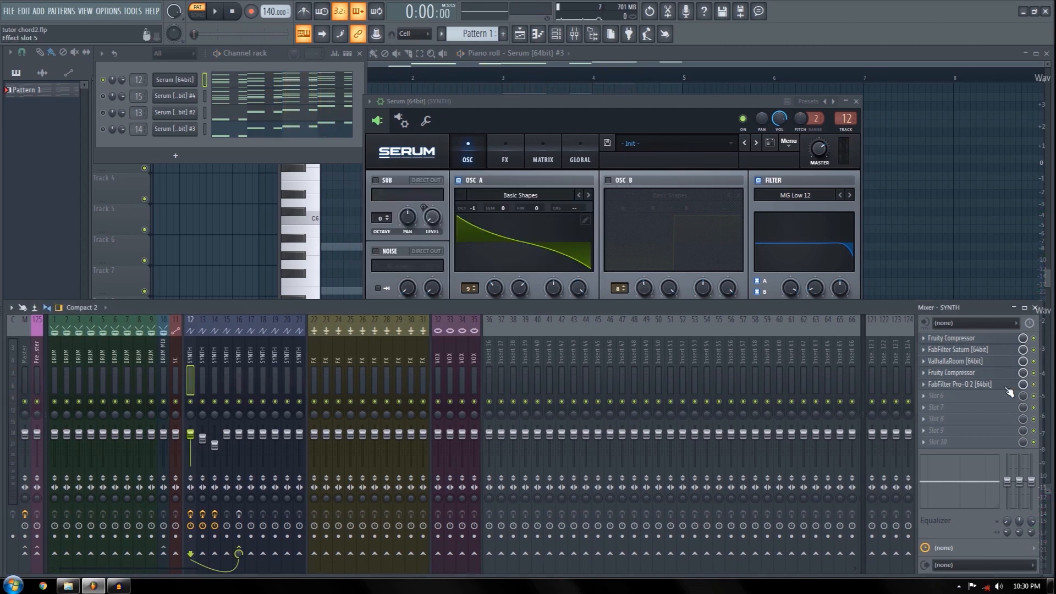
# Step: Open FabFilter Pro-Q 2 on the SYNTH mixer track and switch its channel mode to Left/Right and back to Mid/Side
pyautogui.click(973, 384)
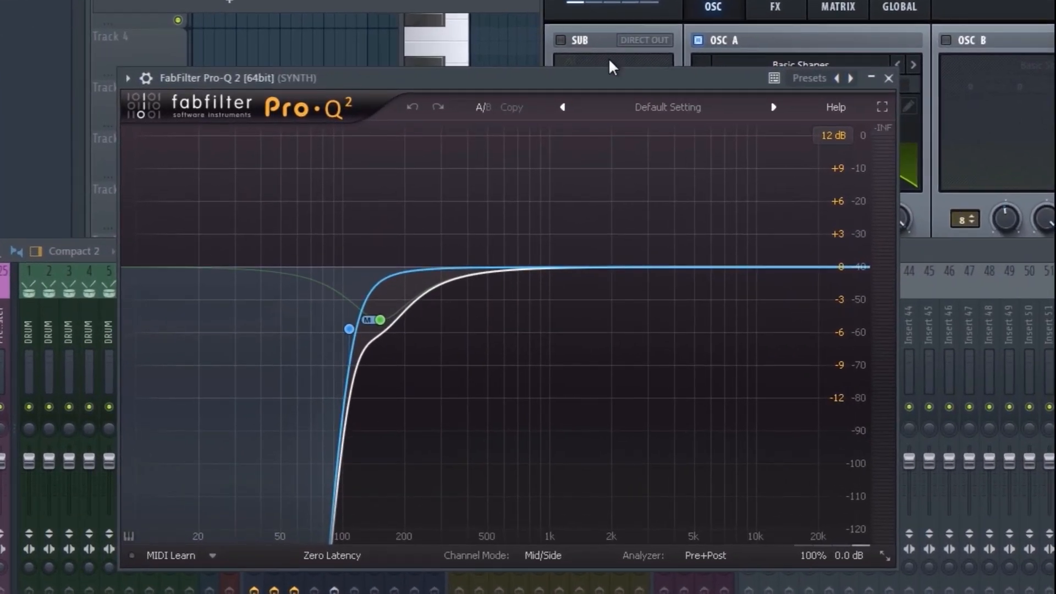
pyautogui.moveTo(552, 102); pyautogui.dragTo(810, 67)
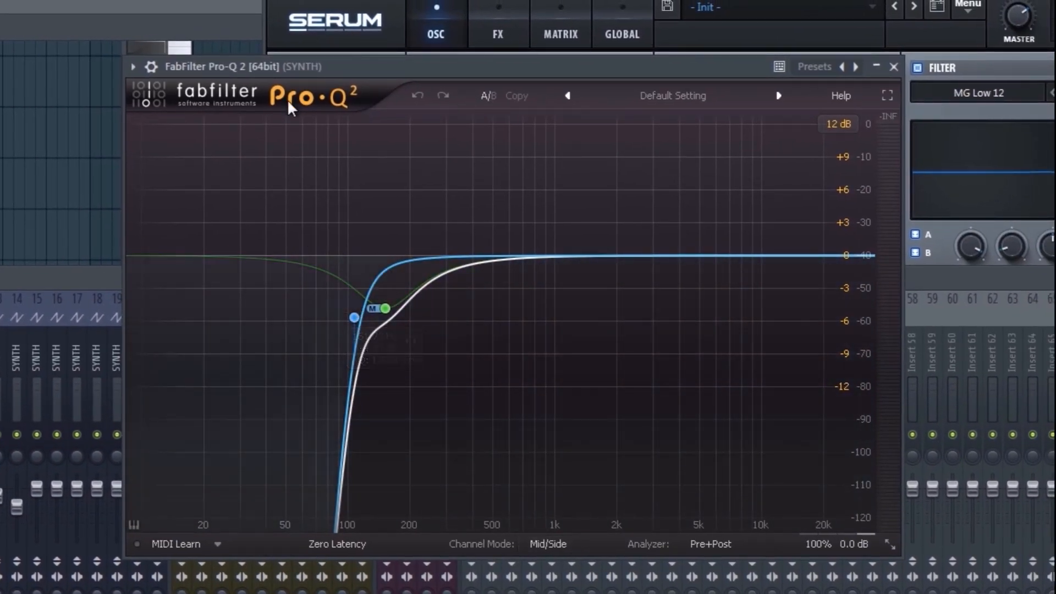
pyautogui.click(546, 543)
pyautogui.click(572, 566)
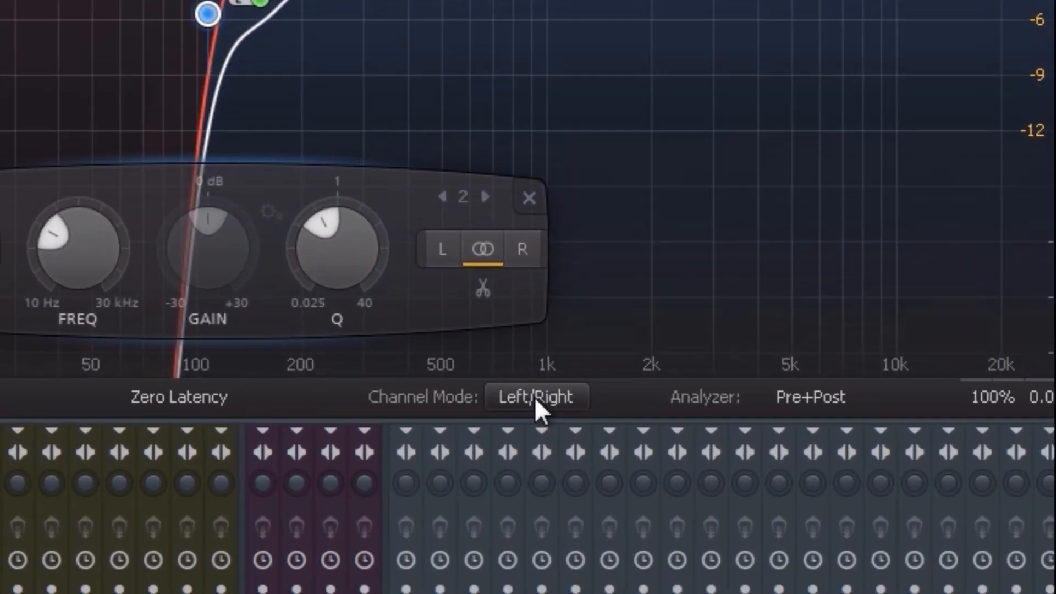
pyautogui.click(544, 543)
pyautogui.click(533, 408)
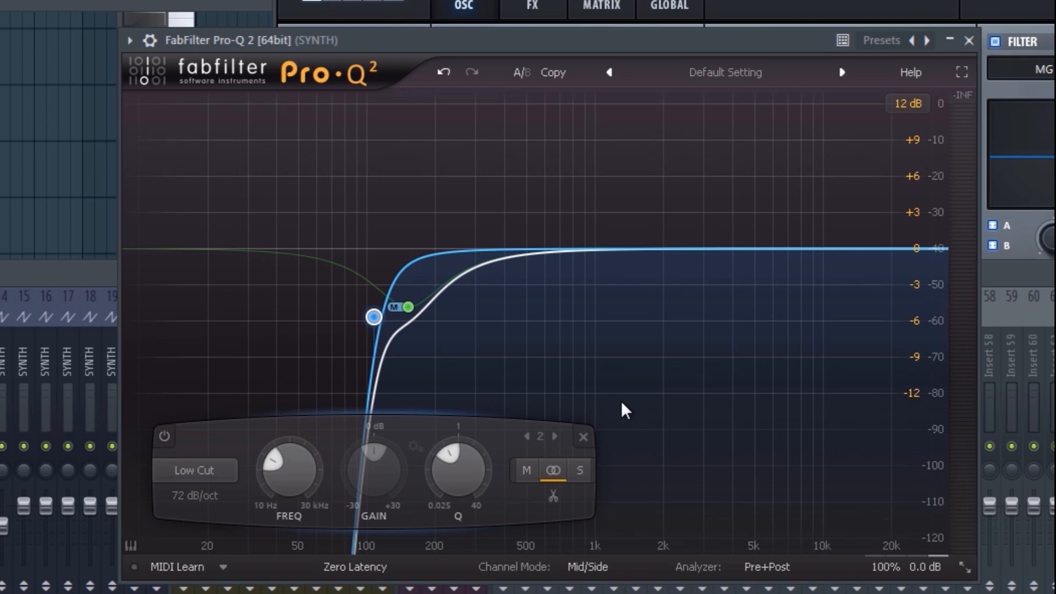
# Step: Try Pro-Q 2's mid bell band at about -0.25 dB and its low cut at about 48.7 Hz during playback
pyautogui.click(408, 309)
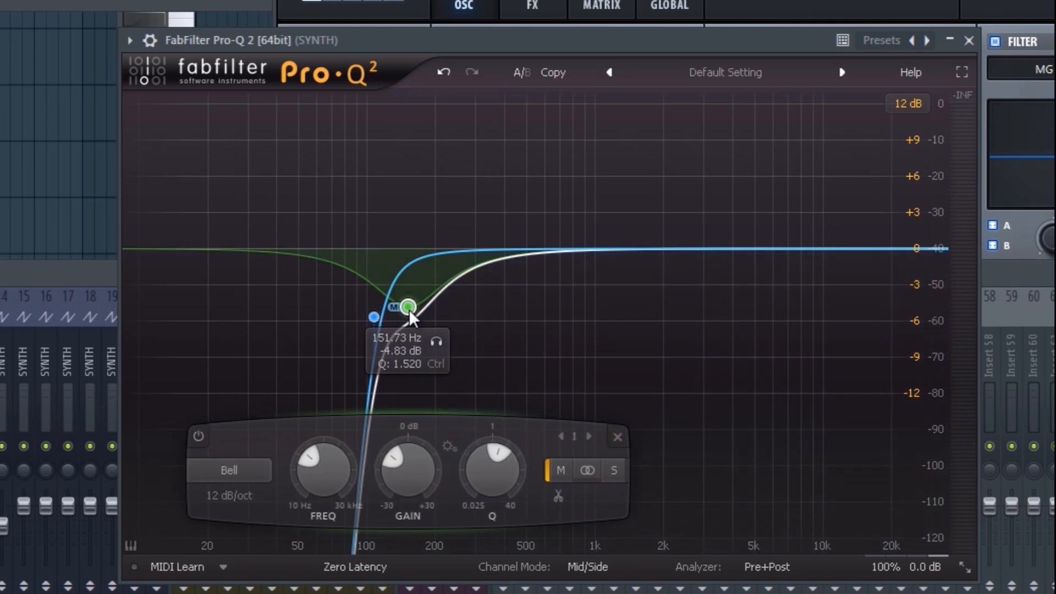
pyautogui.moveTo(409, 309); pyautogui.dragTo(408, 252)
pyautogui.press('space')
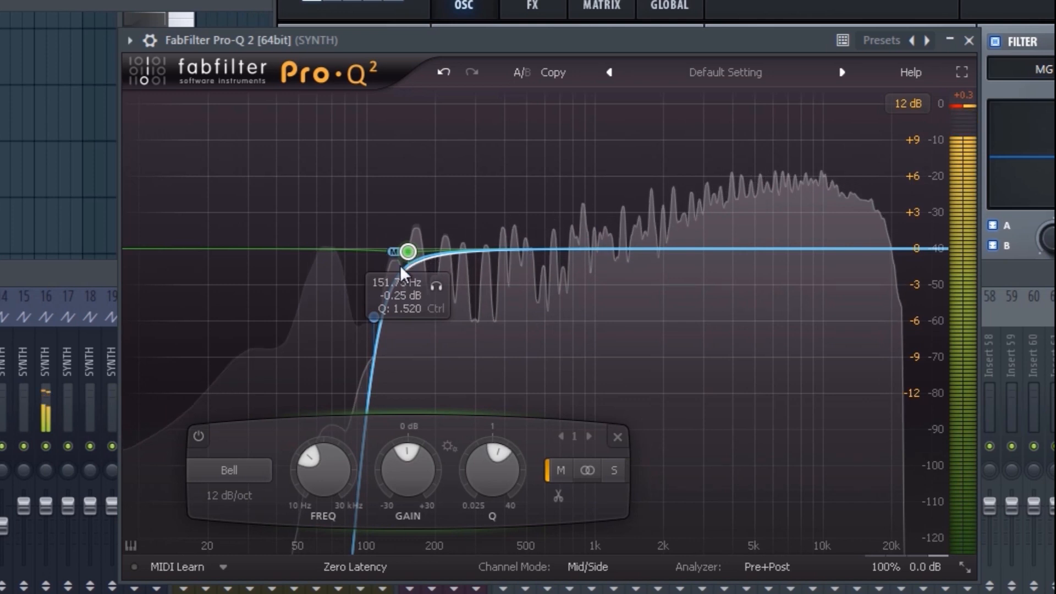
pyautogui.moveTo(369, 315); pyautogui.dragTo(293, 313)
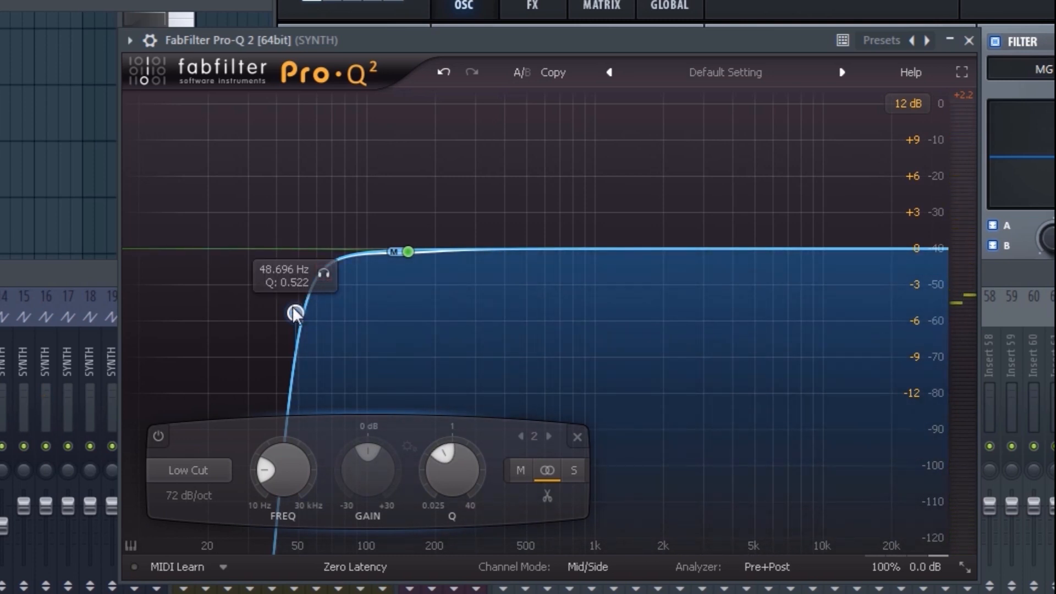
# Step: Set Pro-Q 2's low cut to about 94 Hz with Q 0.615, and lower the mid bell band around 144 Hz
pyautogui.moveTo(295, 313); pyautogui.dragTo(361, 296)
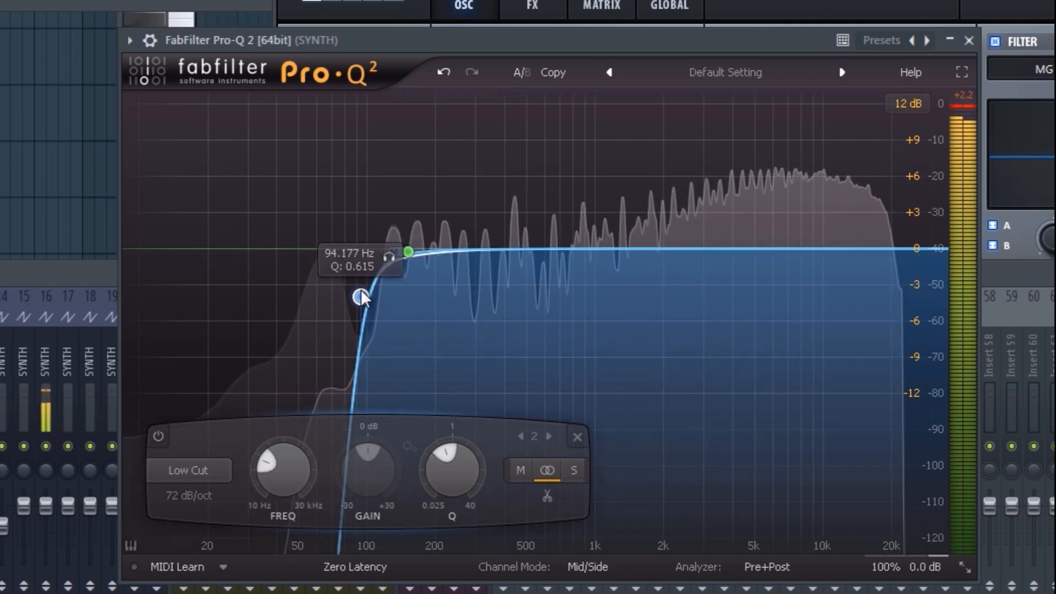
pyautogui.moveTo(407, 252); pyautogui.dragTo(402, 281)
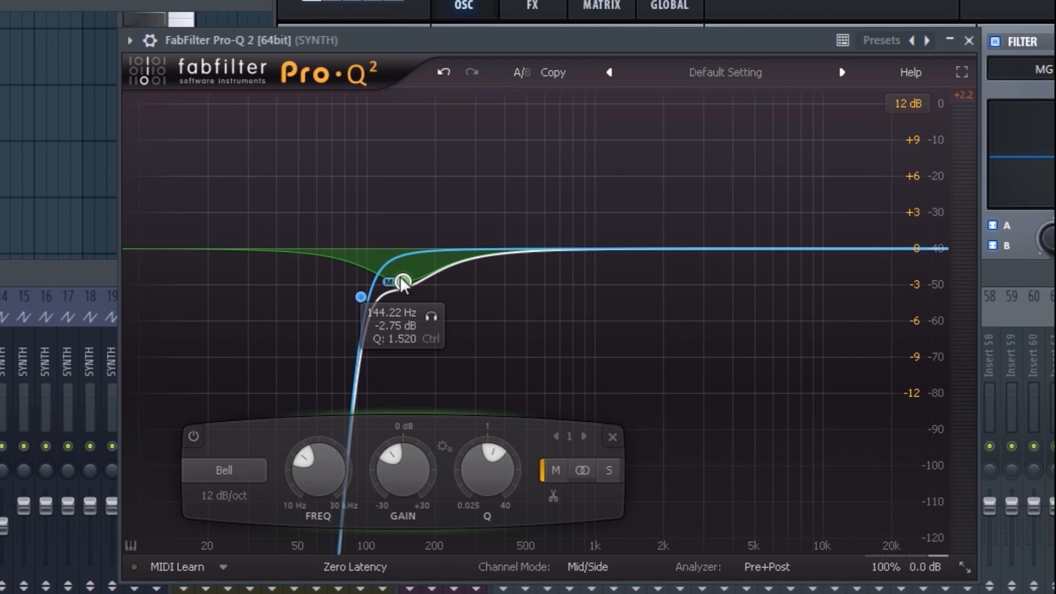
pyautogui.moveTo(400, 276); pyautogui.dragTo(406, 300)
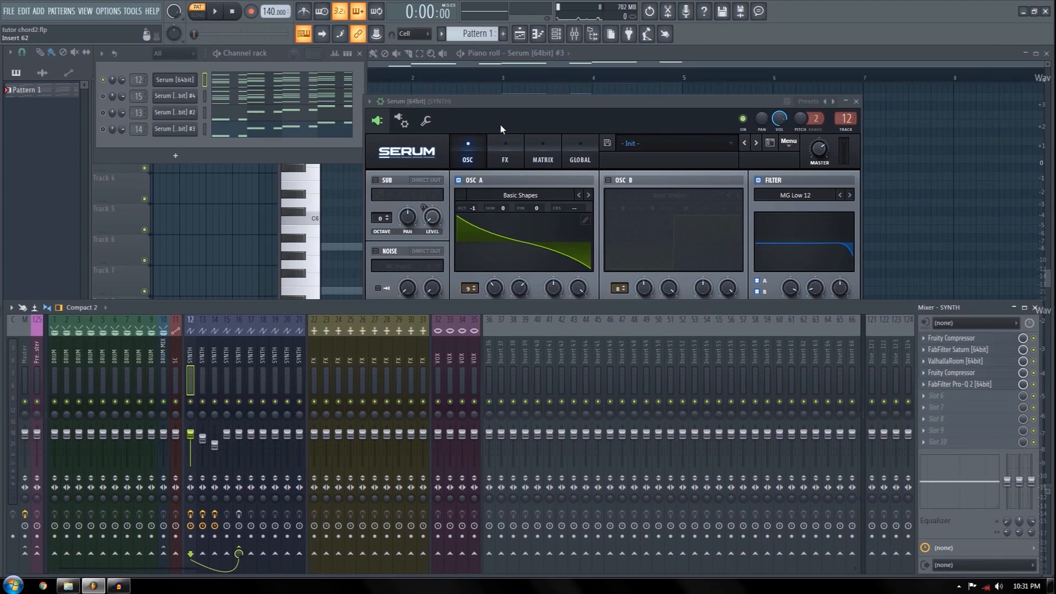
# Step: Open the Serum #4 channel with the PADD patch and go over its oscillator A wavetable position
pyautogui.click(496, 125)
pyautogui.moveTo(635, 118); pyautogui.dragTo(681, 121)
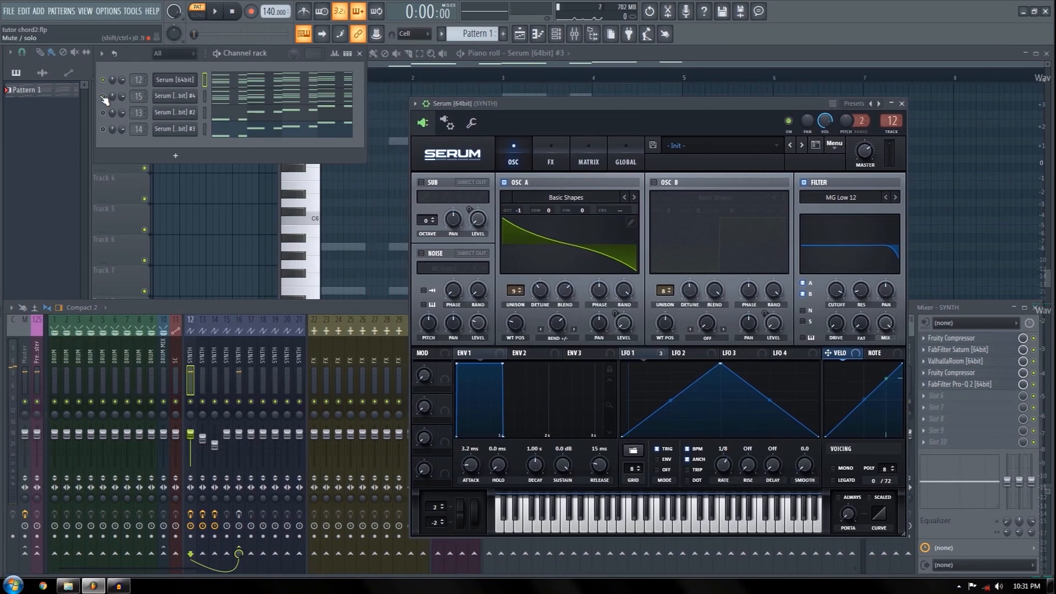
pyautogui.click(179, 98)
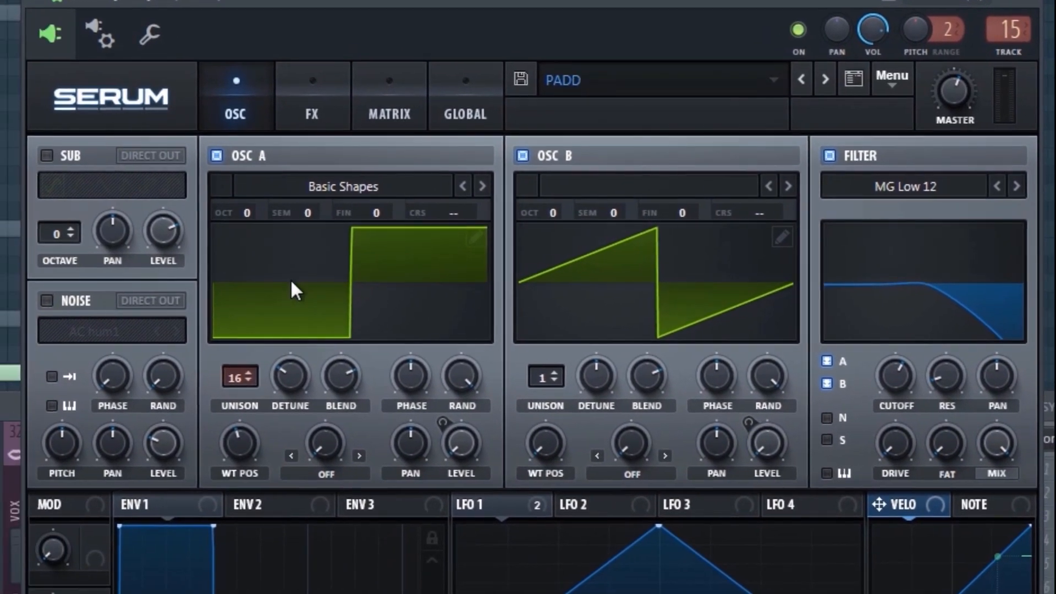
pyautogui.moveTo(227, 421)
pyautogui.mouseDown()
pyautogui.moveTo(207, 439)
pyautogui.moveTo(219, 423)
pyautogui.mouseUp()
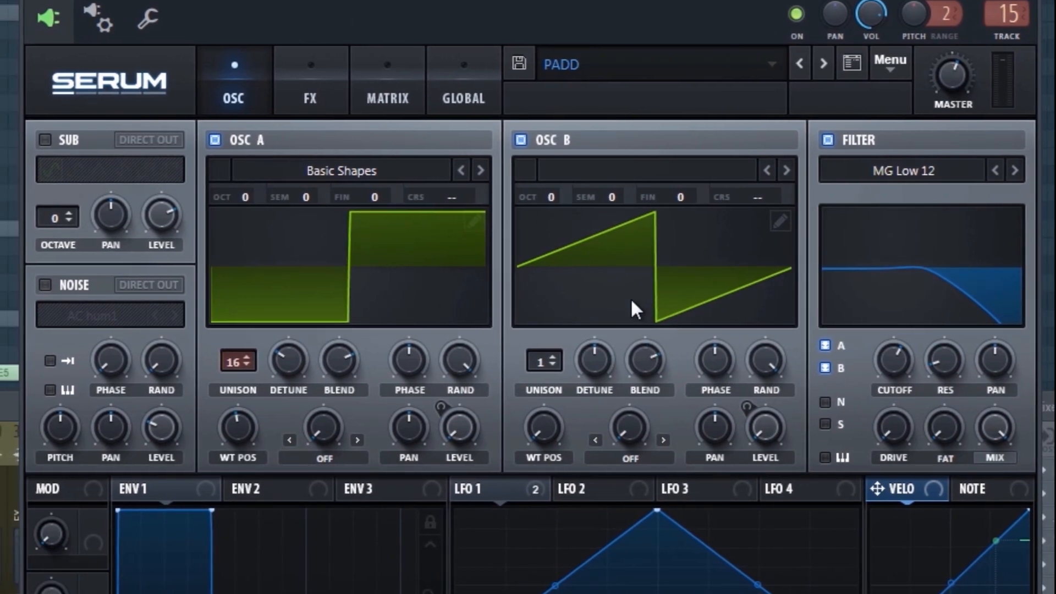
# Step: Turn Serum #4's Hyper mix down to minimum and reorder its effects as Hyper/Dimension, Chorus, Compressor
pyautogui.click(310, 98)
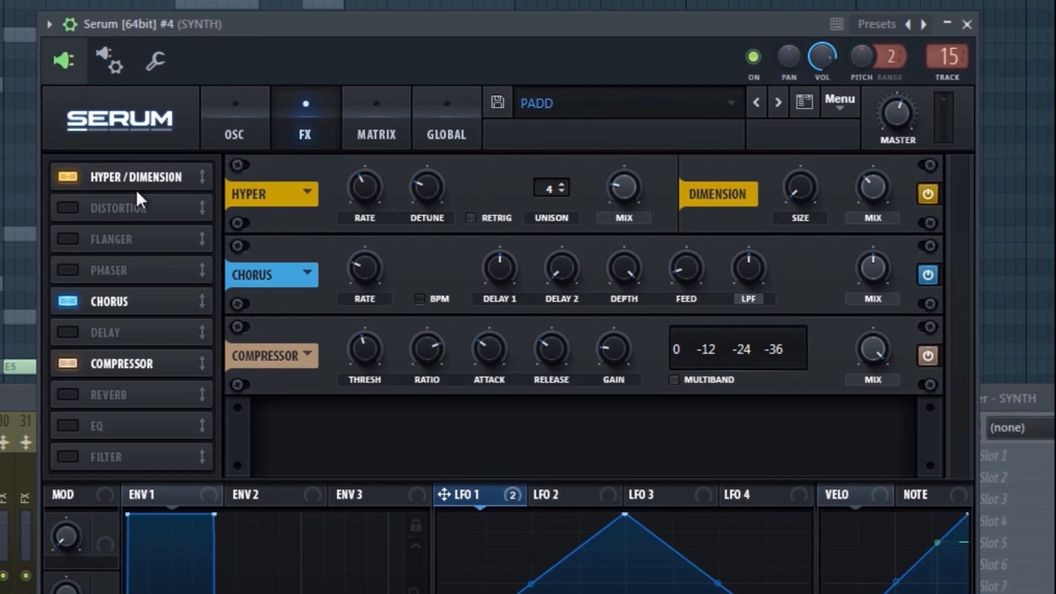
pyautogui.moveTo(793, 176)
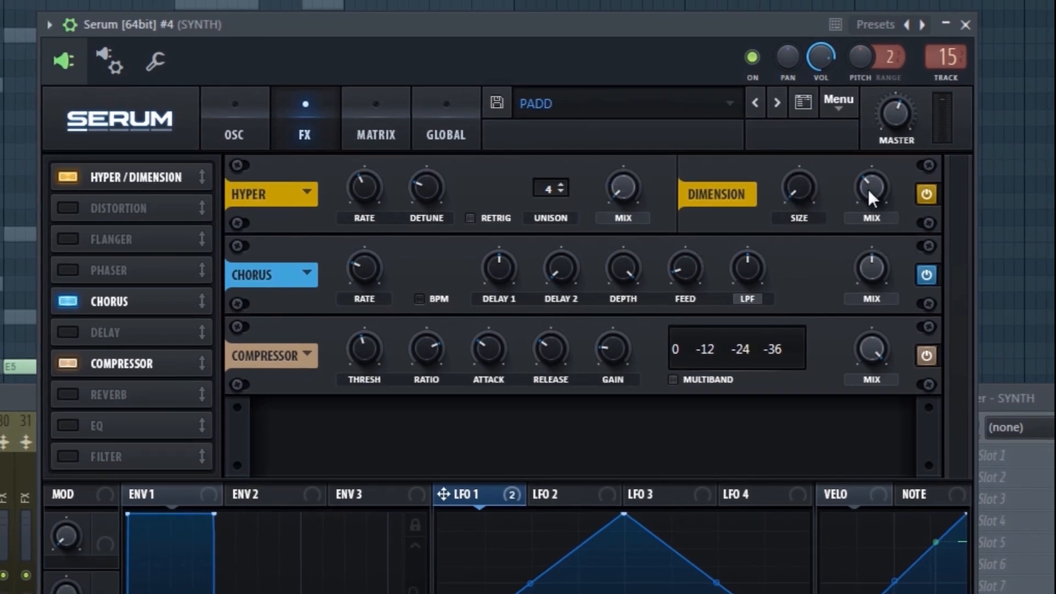
pyautogui.moveTo(168, 302); pyautogui.dragTo(136, 201)
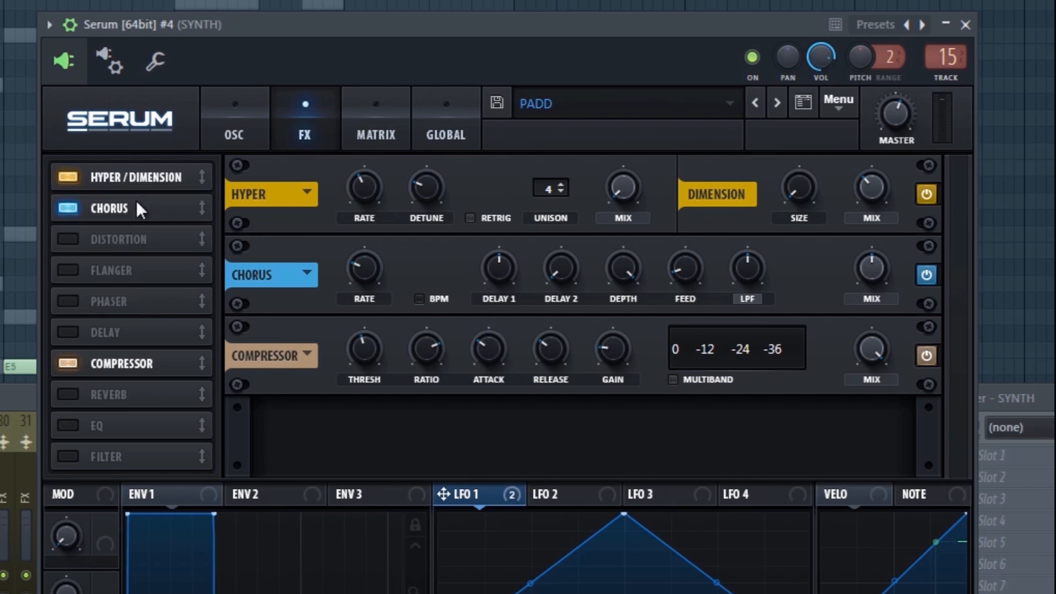
pyautogui.moveTo(115, 379); pyautogui.dragTo(117, 234)
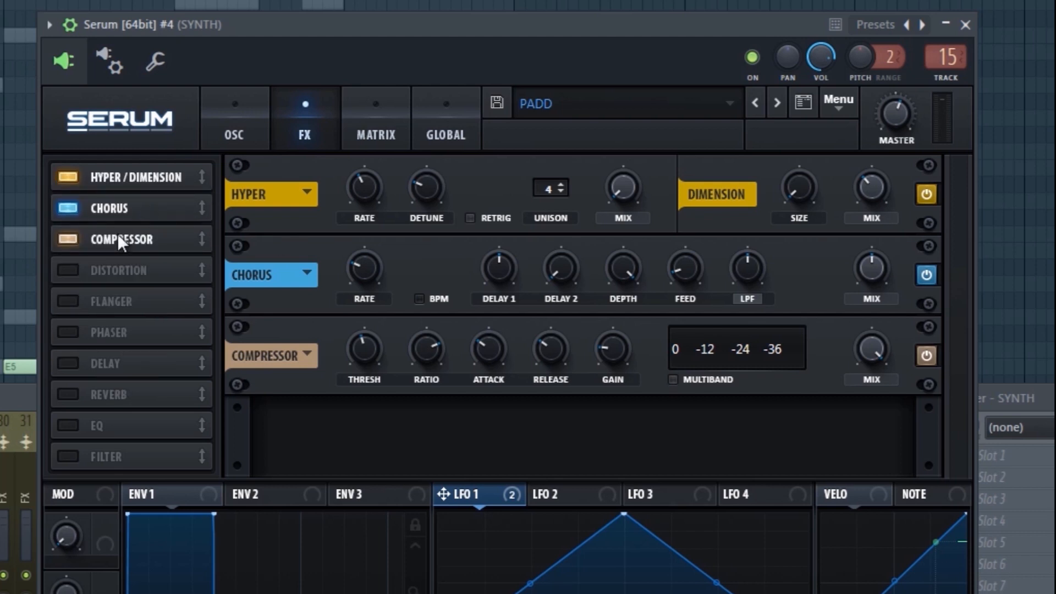
# Step: Compare Serum #4's oscillator and effects pages, and inspect oscillator A's unison detune and blend settings
pyautogui.click(240, 107)
pyautogui.click(292, 113)
pyautogui.click(236, 118)
pyautogui.click(297, 105)
pyautogui.click(250, 121)
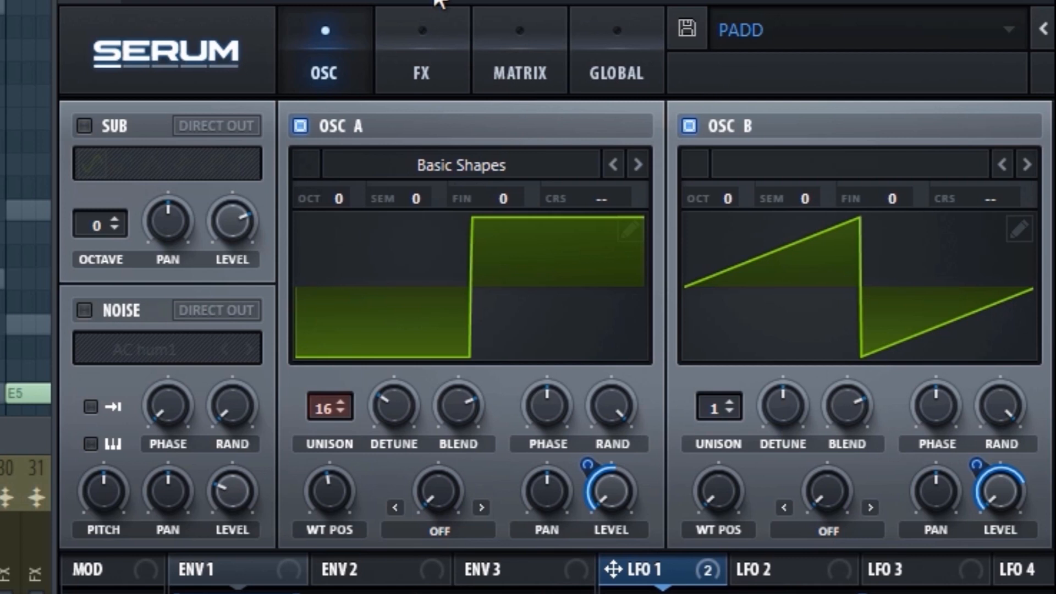
pyautogui.click(398, 406)
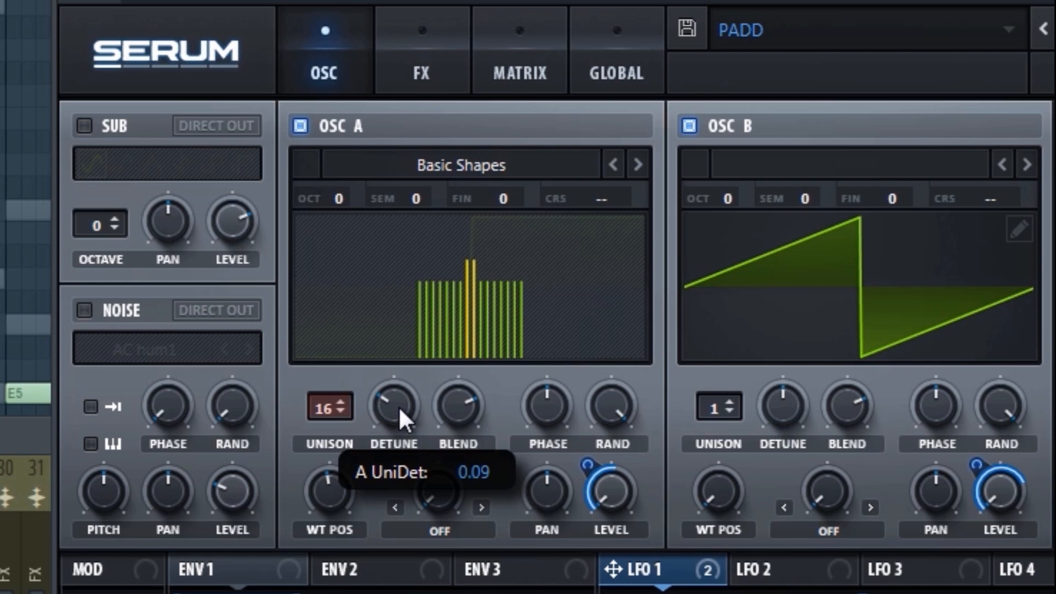
pyautogui.click(446, 406)
pyautogui.click(448, 404)
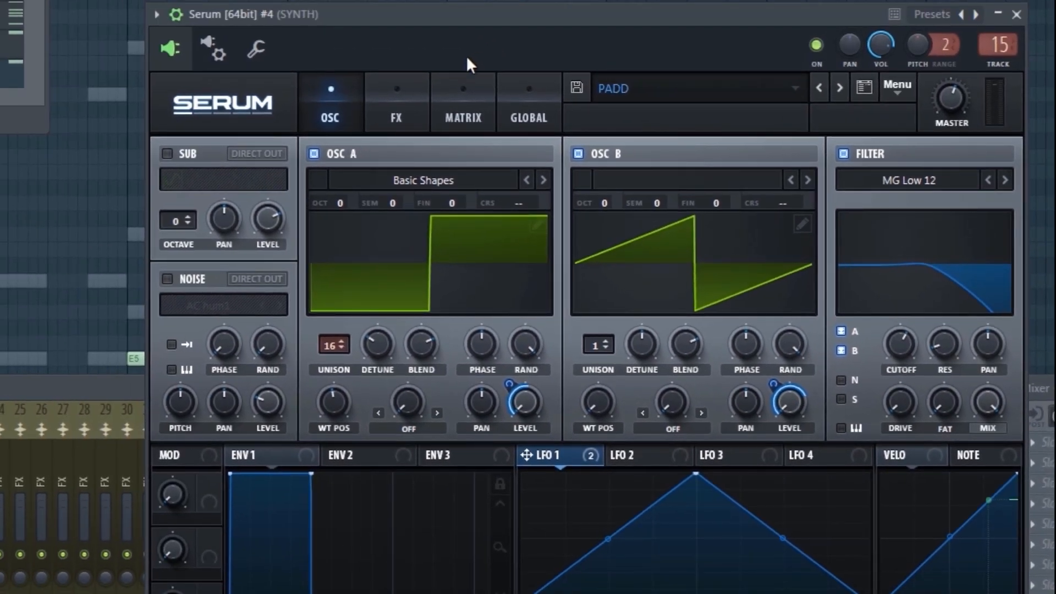
# Step: Check mixer tracks 15 and 16 for the Serum #4 layer and play the PADD sound briefly
pyautogui.moveTo(467, 58); pyautogui.dragTo(415, 77)
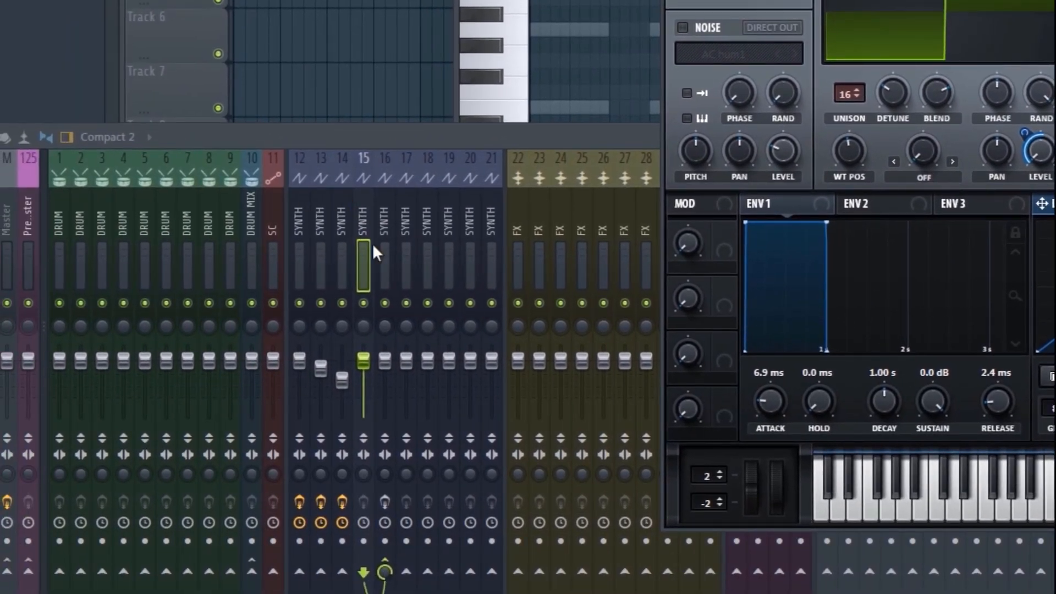
pyautogui.click(384, 237)
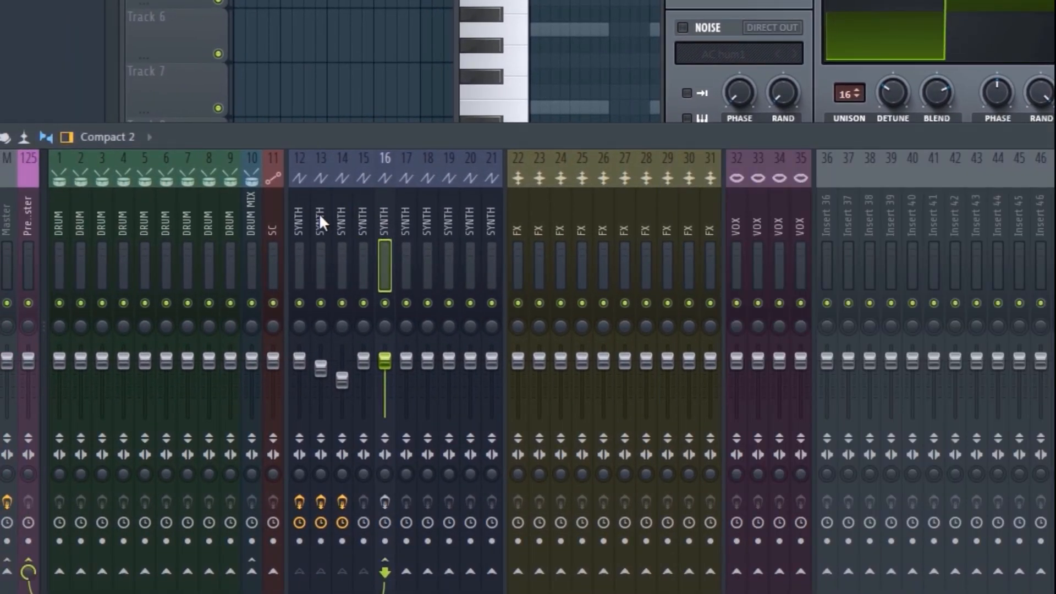
pyautogui.click(370, 193)
pyautogui.click(641, 38)
pyautogui.press('space')
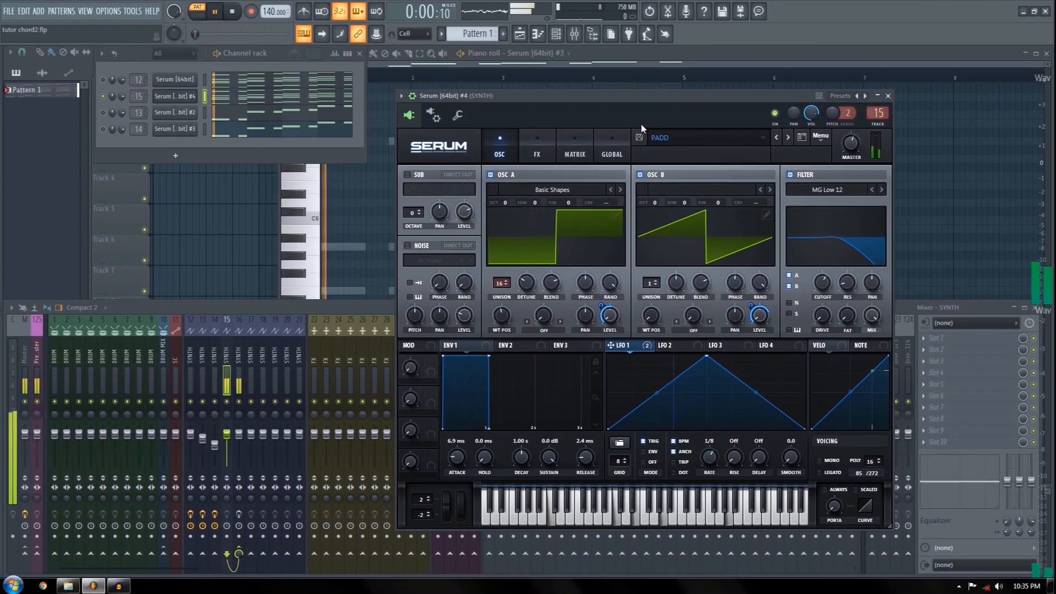
pyautogui.press('space')
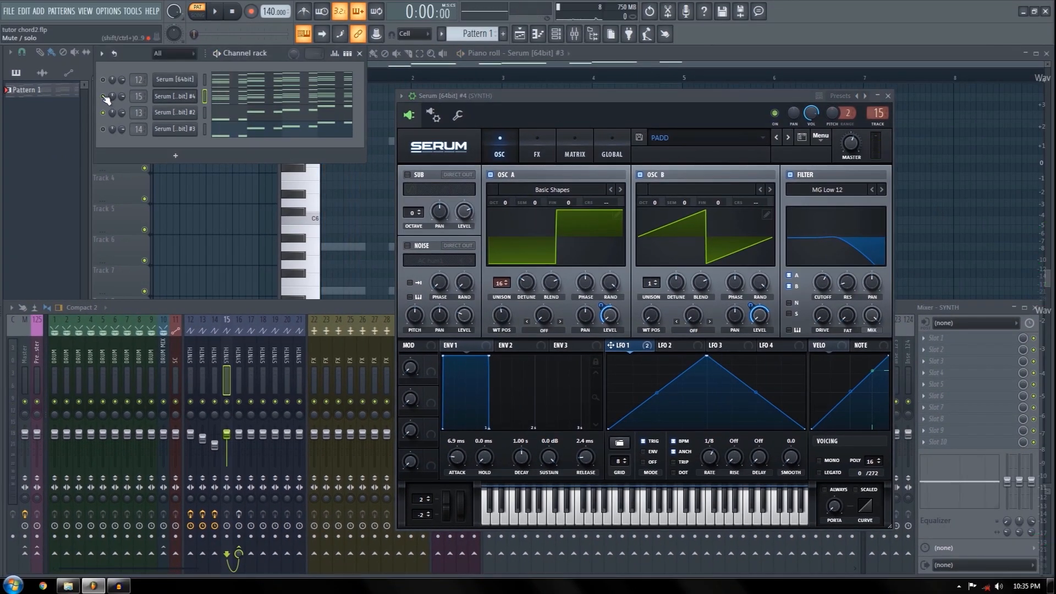
# Step: Open the Serum #2 channel and switch off its Distortion, Compressor and EQ effects to audition the dry sound
pyautogui.click(187, 113)
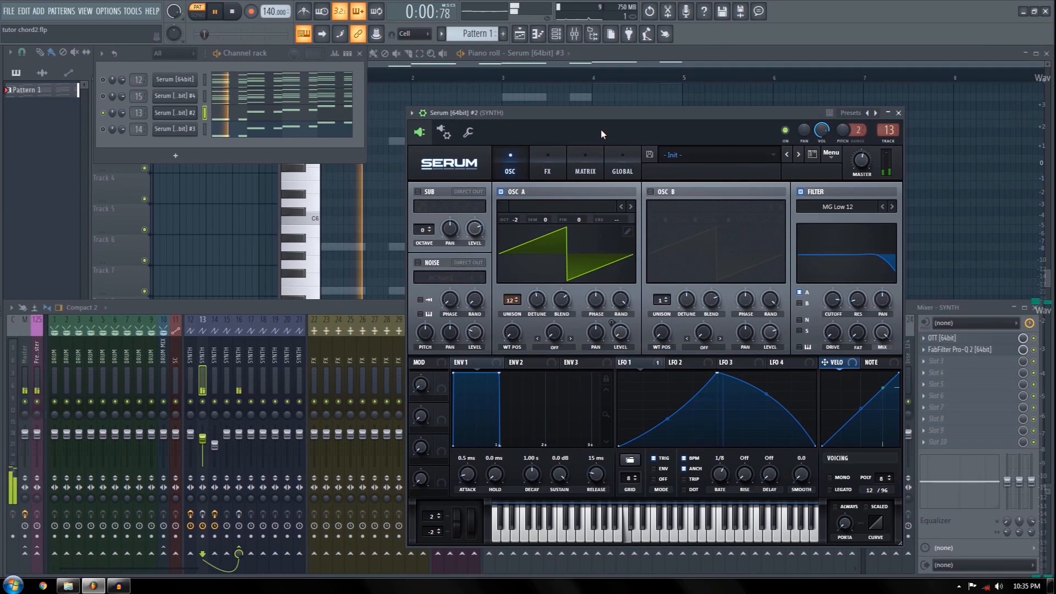
pyautogui.click(547, 161)
pyautogui.click(421, 210)
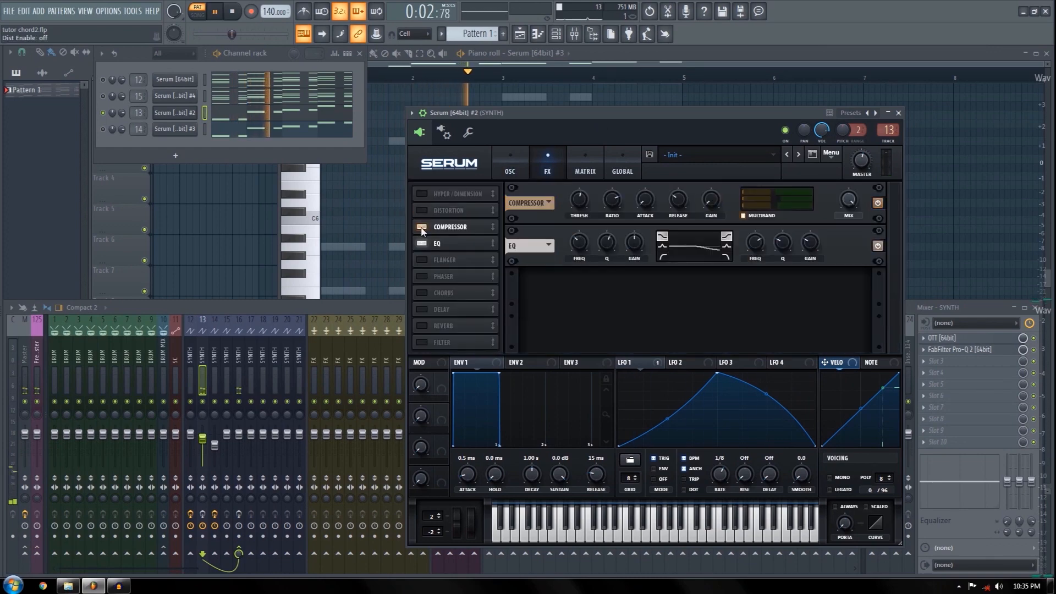
pyautogui.click(421, 227)
pyautogui.click(421, 243)
pyautogui.click(510, 165)
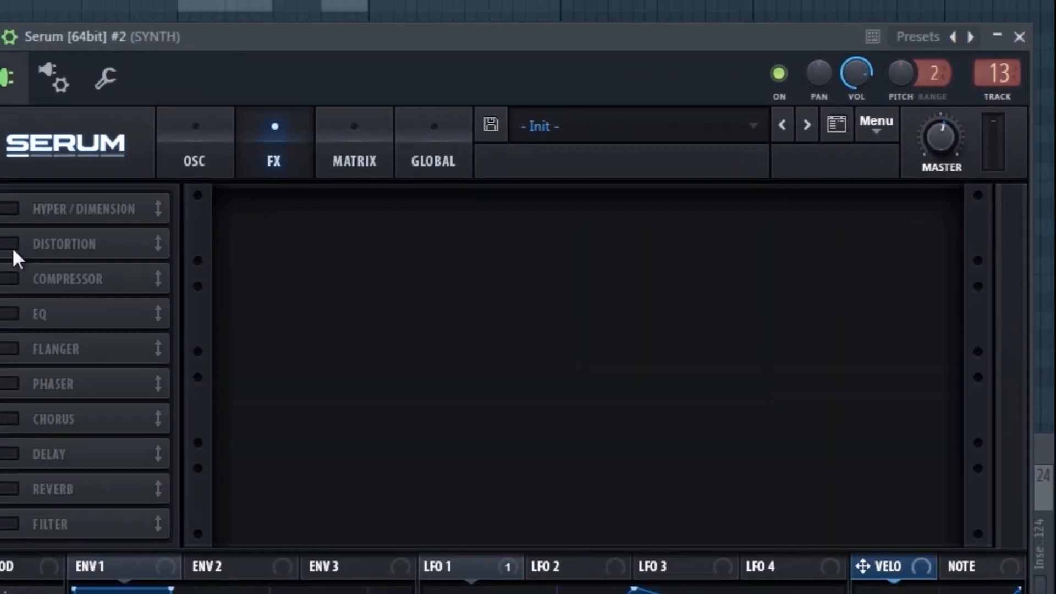
# Step: Re-enable Distortion, Compressor and EQ in Serum #2, toggling the EQ off and on again for comparison
pyautogui.click(11, 243)
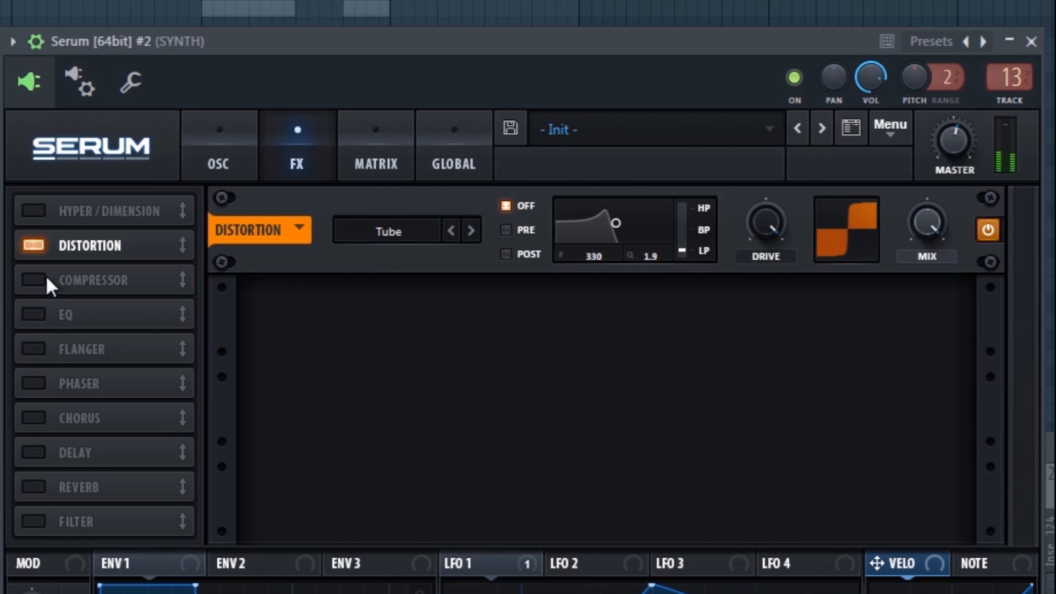
pyautogui.click(32, 281)
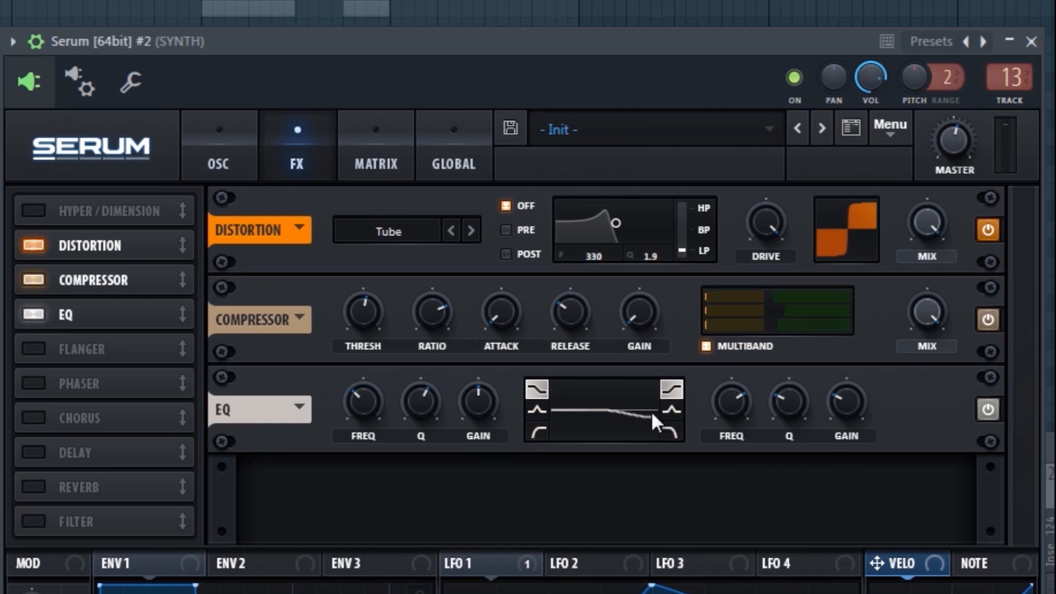
pyautogui.click(33, 317)
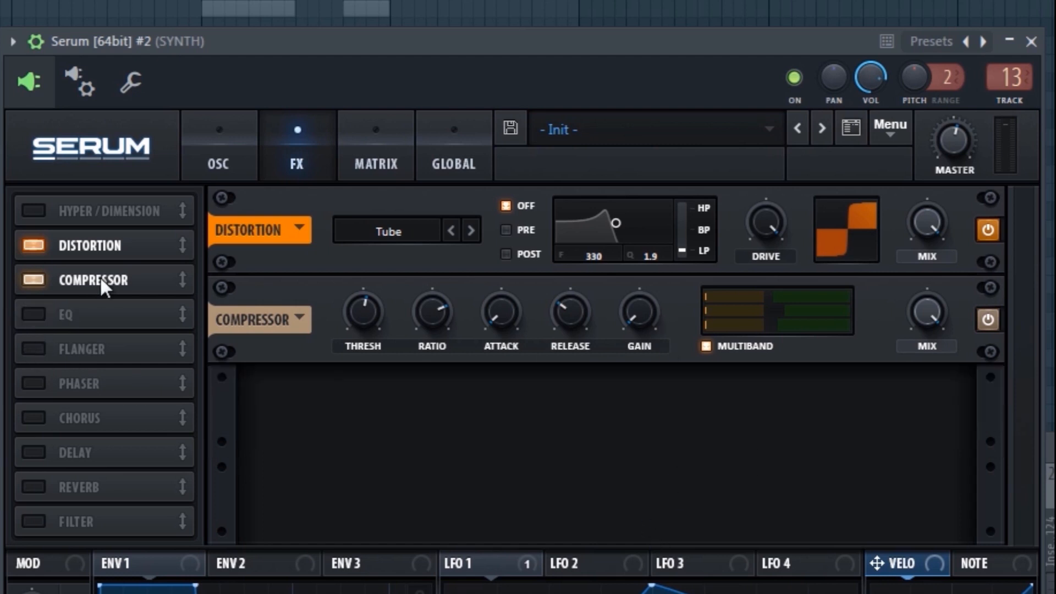
pyautogui.click(35, 314)
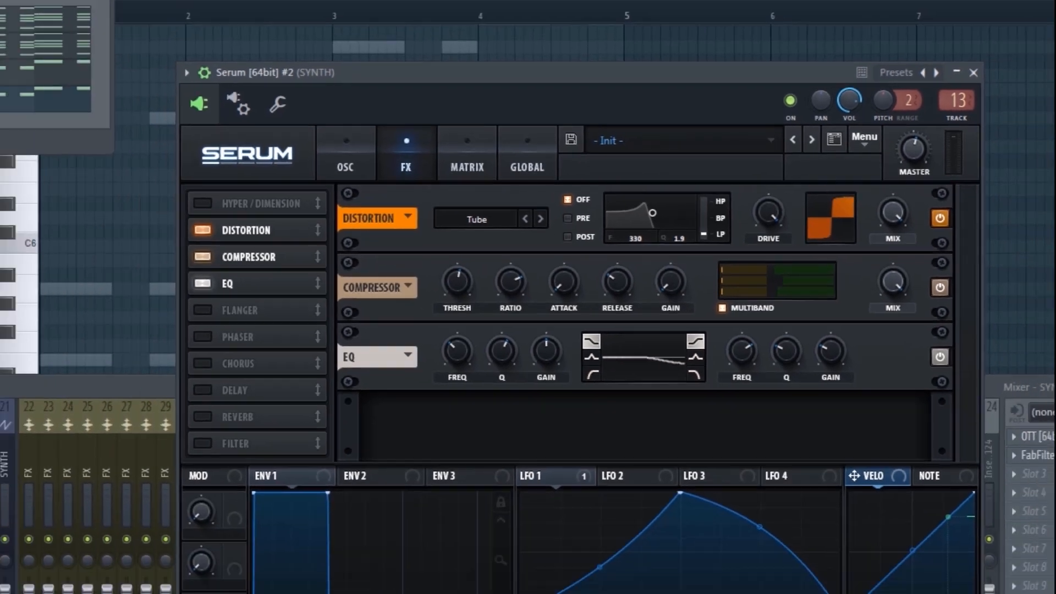
# Step: Open OTT on mixer track 13 and inspect its depth, time, gain and upward and downward compression settings
pyautogui.click(203, 330)
pyautogui.click(961, 342)
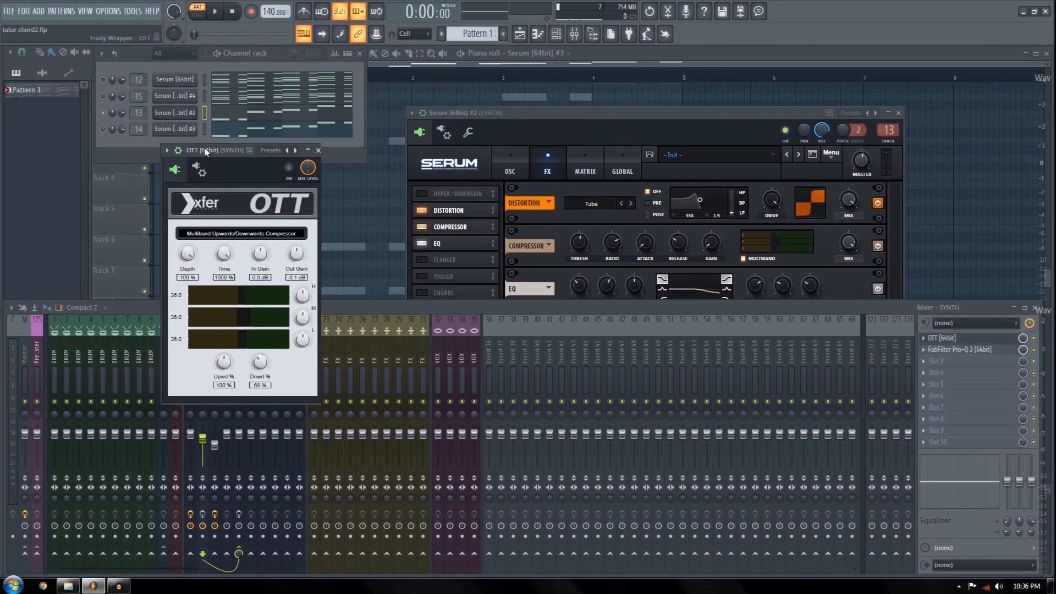
pyautogui.moveTo(206, 150); pyautogui.dragTo(210, 151)
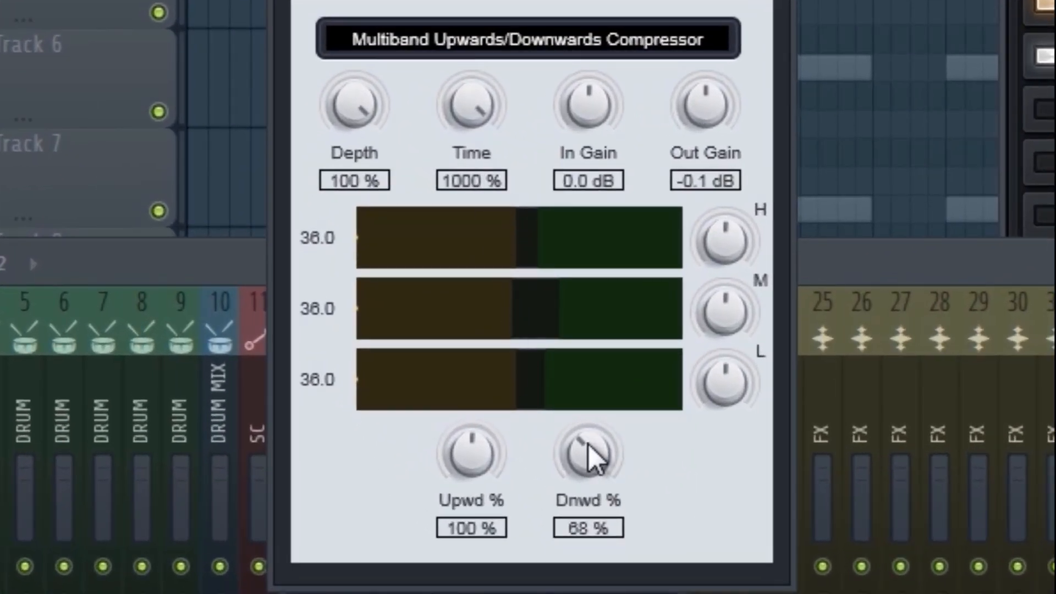
pyautogui.scroll(2, 601, 455)
pyautogui.scroll(-7, 591, 452)
pyautogui.scroll(-1, 706, 113)
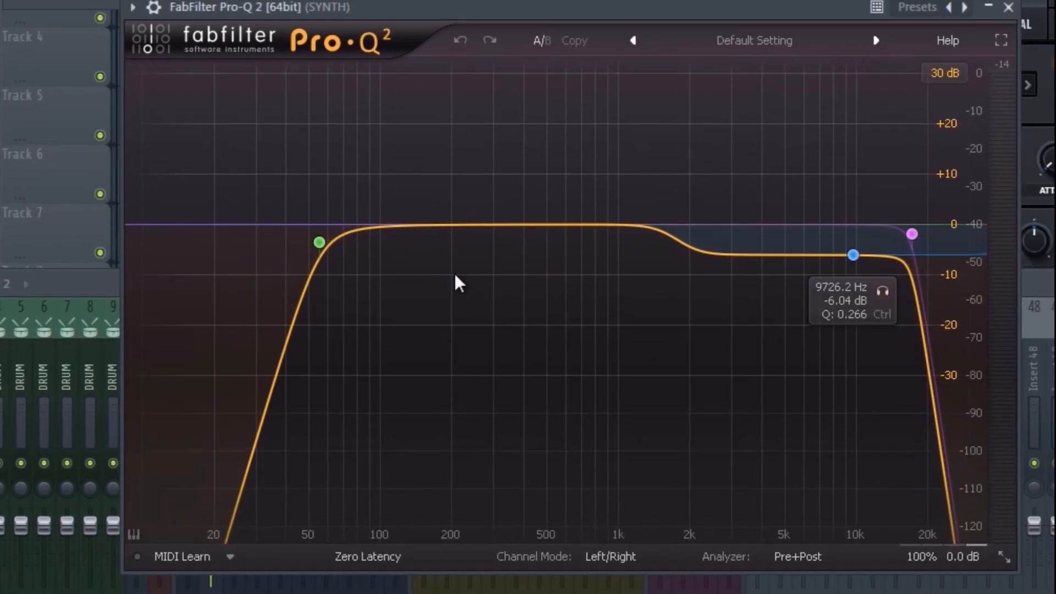
# Step: Raise the low-cut band slightly in track 13's FabFilter Pro-Q 2 and play the Serum #2 layer to check it
pyautogui.click(301, 237)
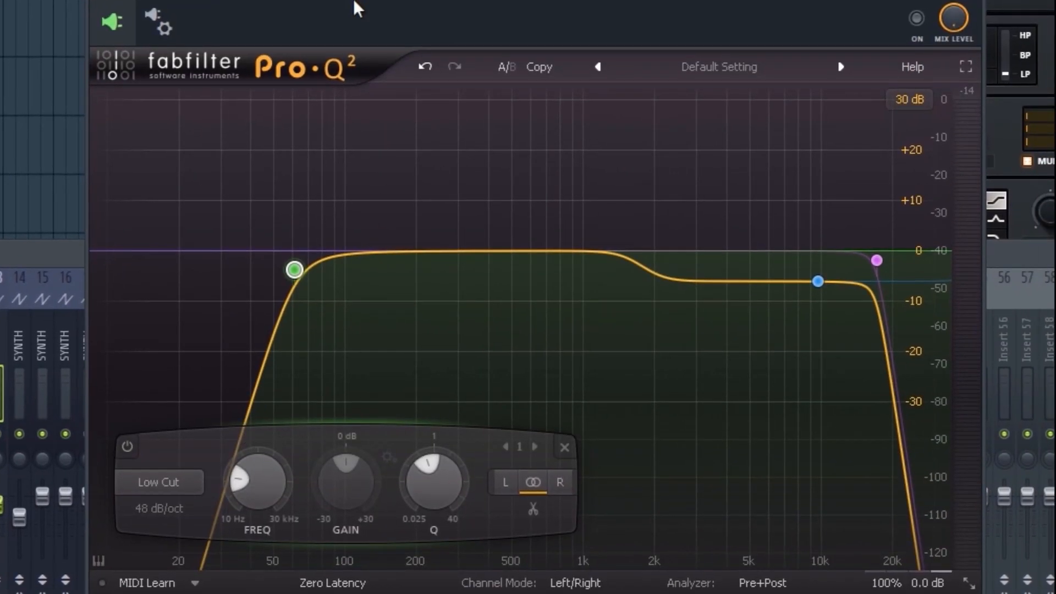
pyautogui.press('space')
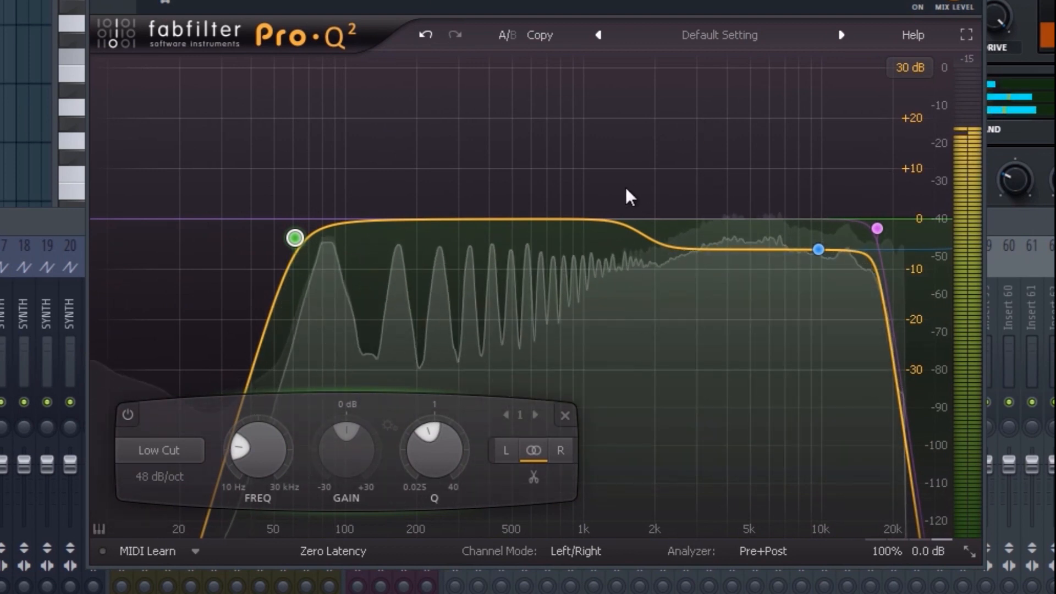
pyautogui.press('space')
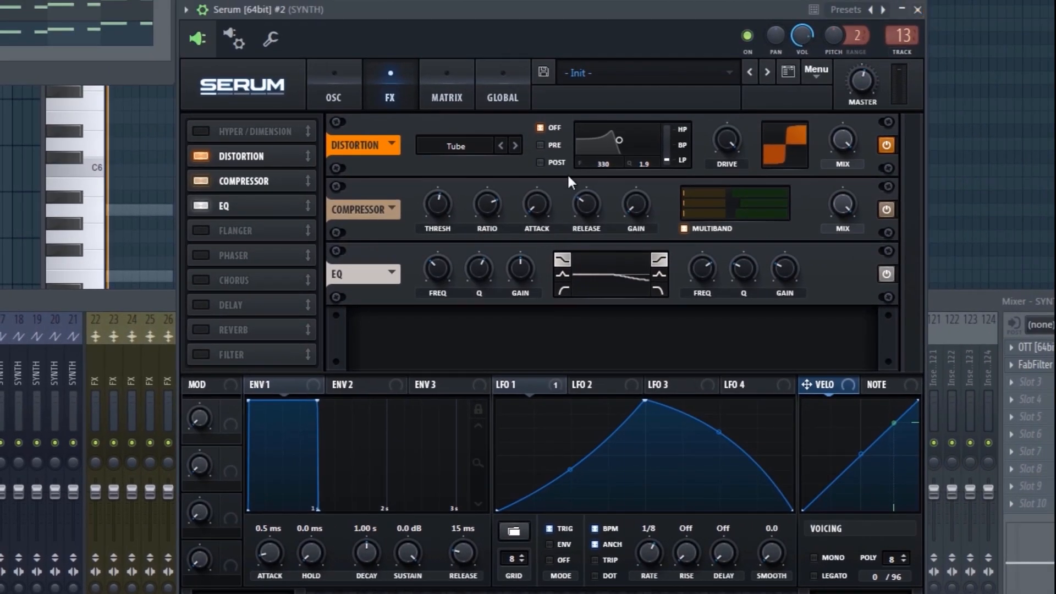
pyautogui.press('space')
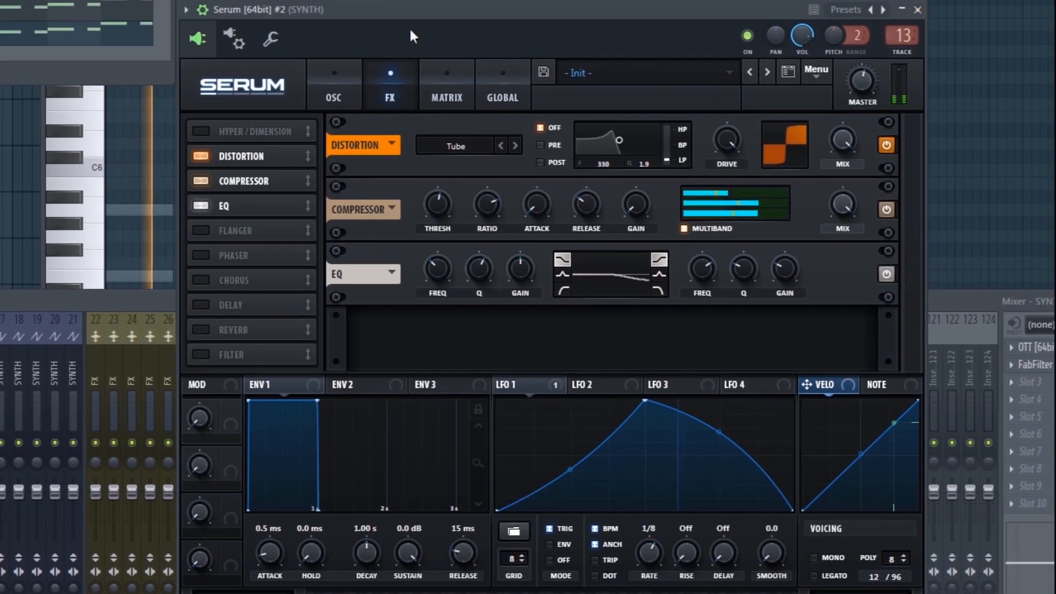
pyautogui.press('space')
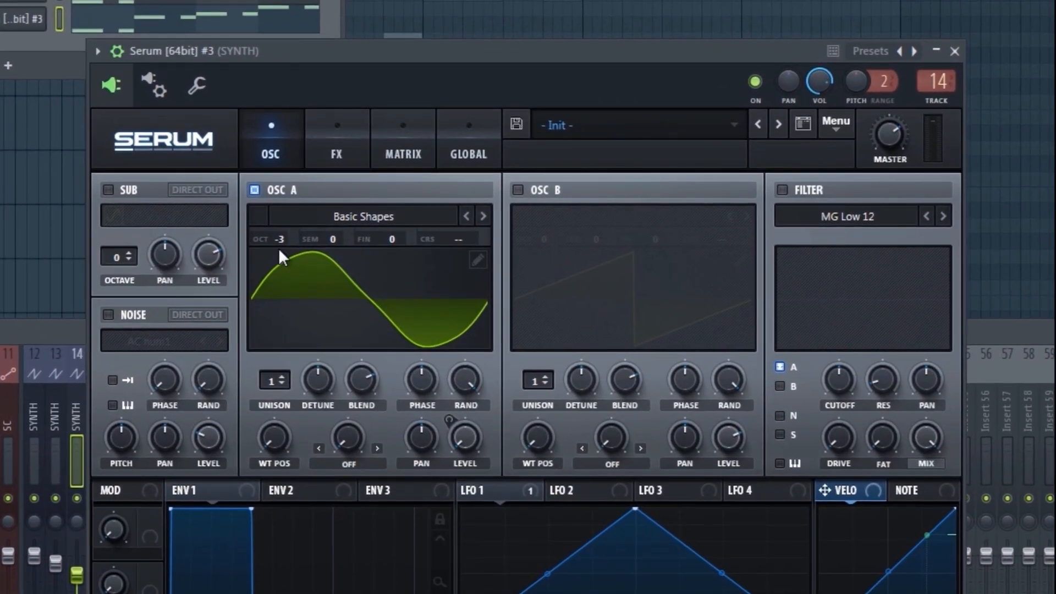
# Step: Review Serum #3's effects, then sweep the high-cut band in its Pro-Q 2 and set it to about 302 Hz
pyautogui.click(309, 163)
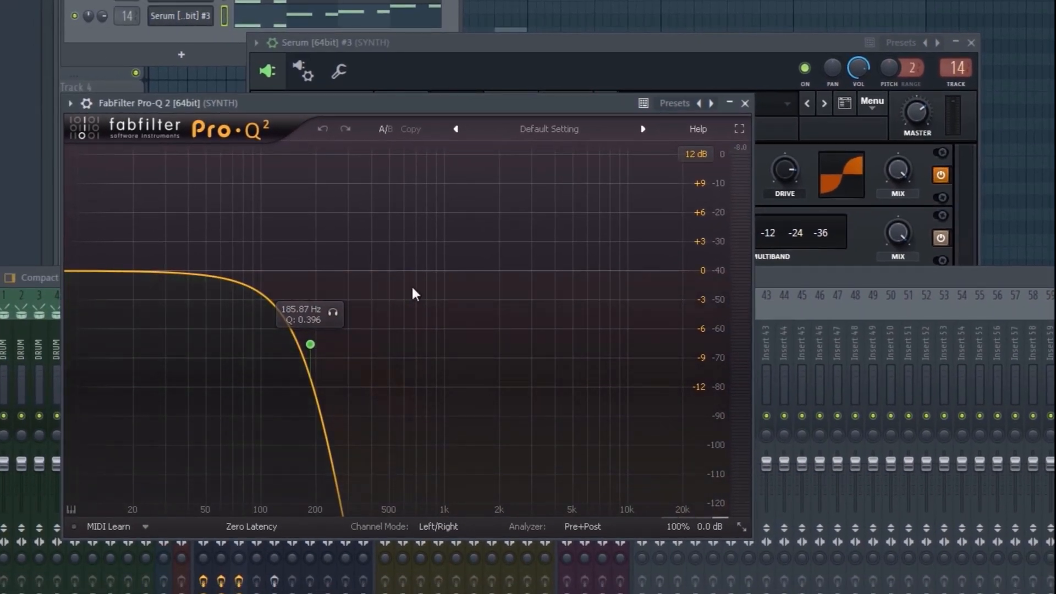
pyautogui.moveTo(310, 345); pyautogui.dragTo(670, 328)
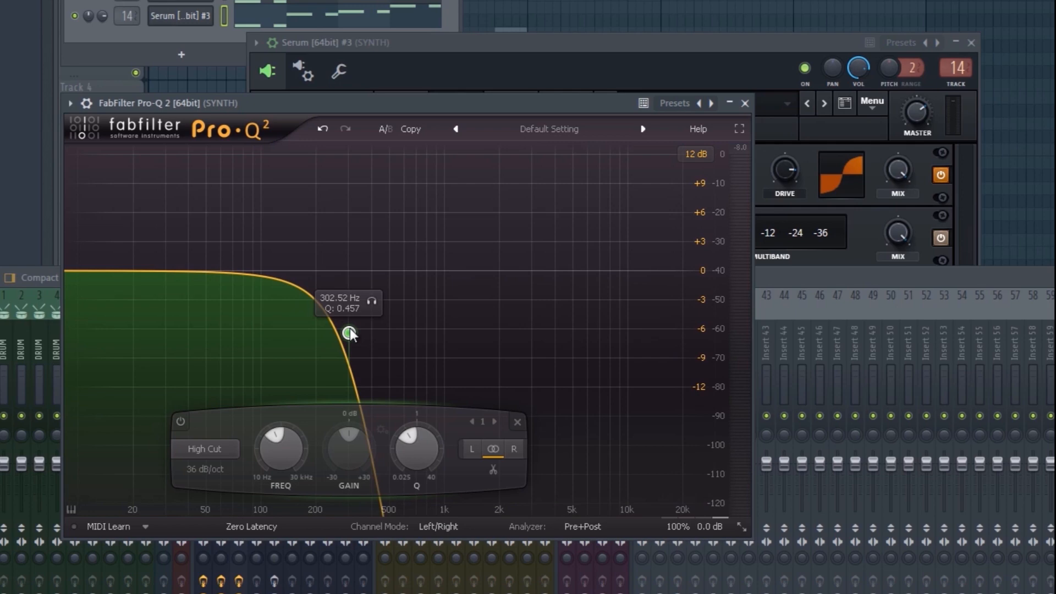
pyautogui.moveTo(670, 323); pyautogui.dragTo(350, 329)
pyautogui.press('space')
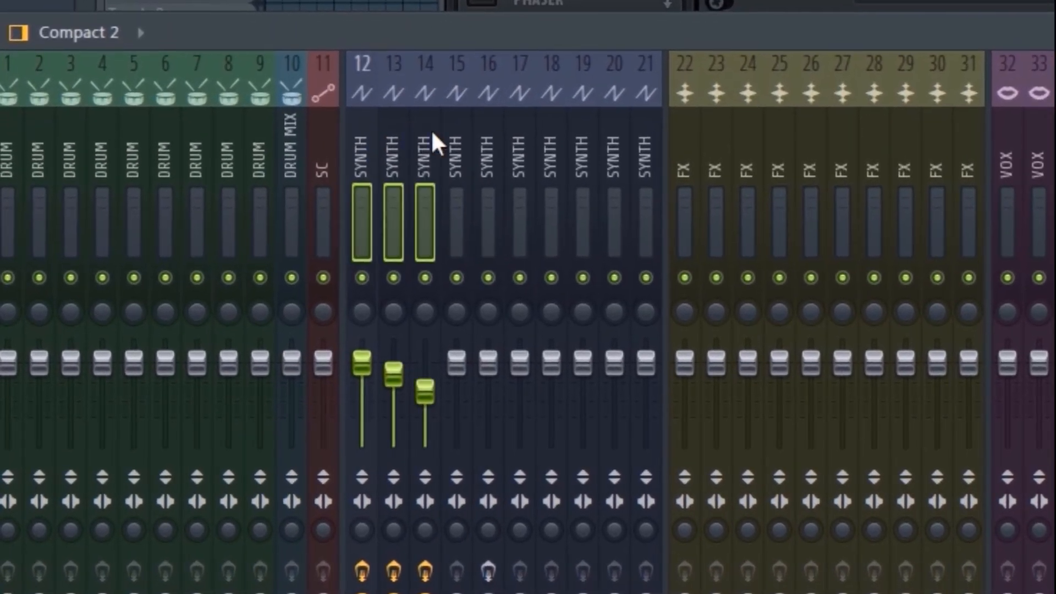
# Step: Select SYNTH mixer tracks 12 to 15, then track 16, play the combined layers and open its FabFilter Saturn
pyautogui.keyDown('ctrl'); pyautogui.click(460, 157); pyautogui.keyUp('ctrl')
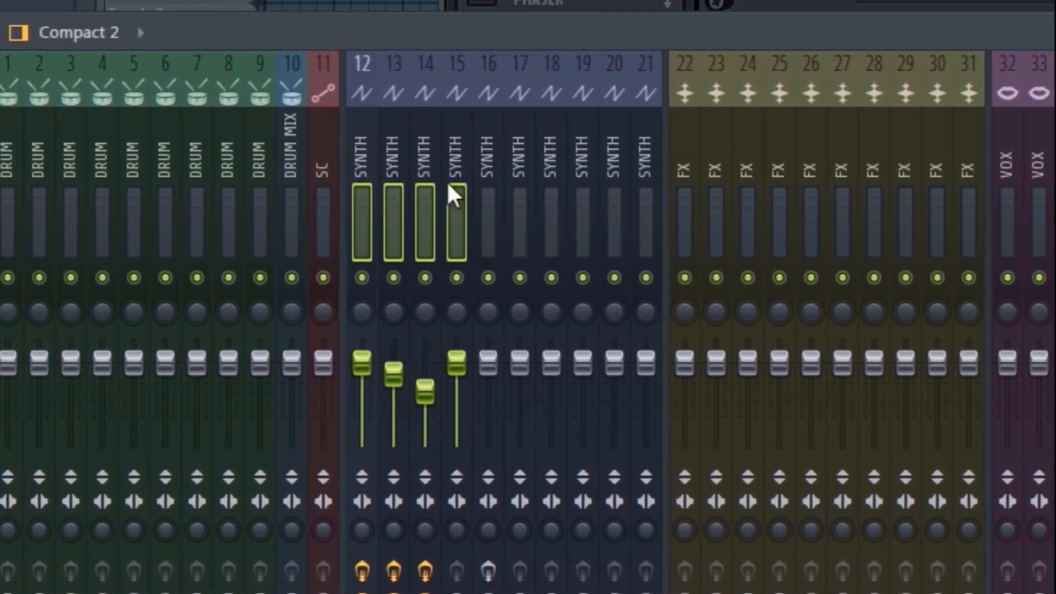
pyautogui.click(484, 165)
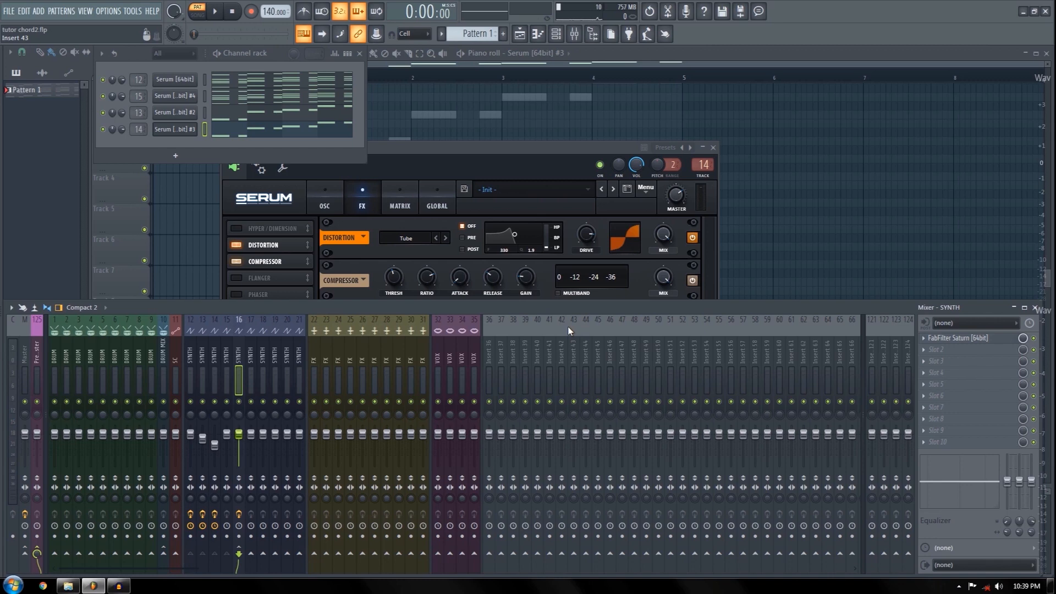
pyautogui.press('space')
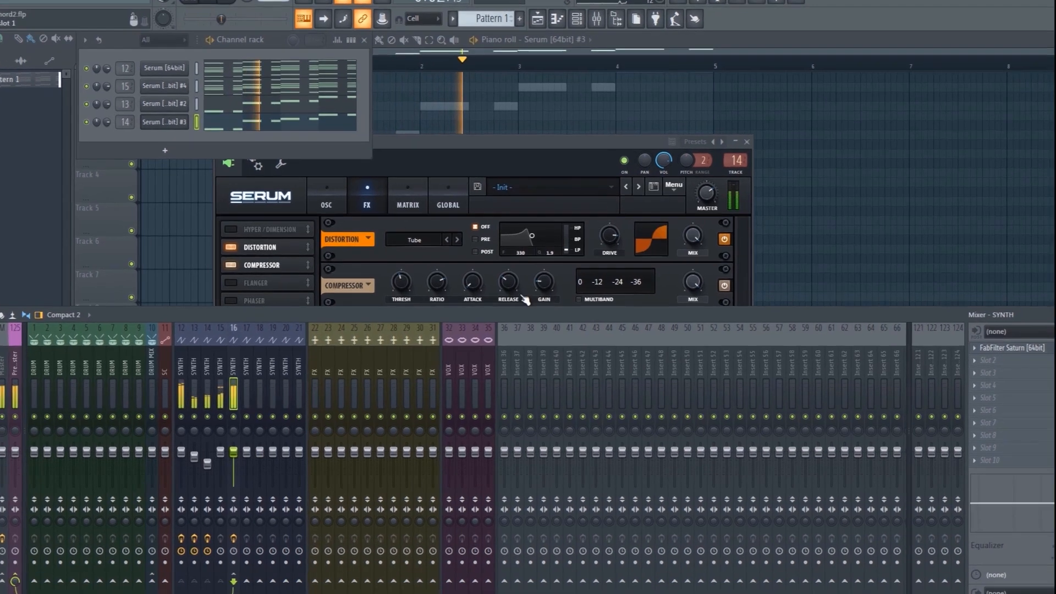
pyautogui.click(962, 338)
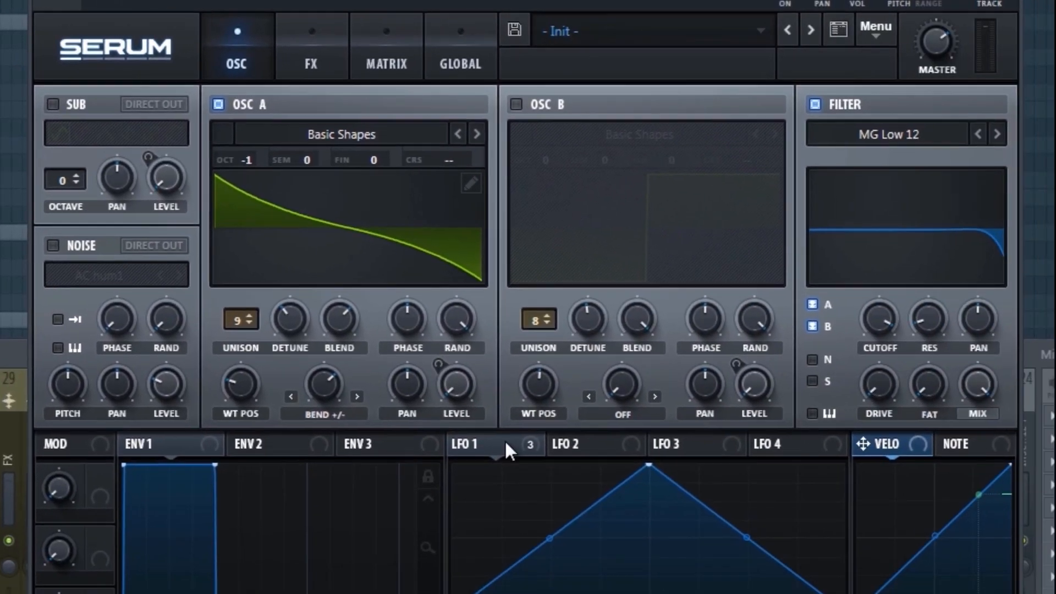
# Step: Assign LFO 1 to modulate the MG Low 12 filter cutoff in the Serum layer on mixer track 12
pyautogui.moveTo(506, 443)
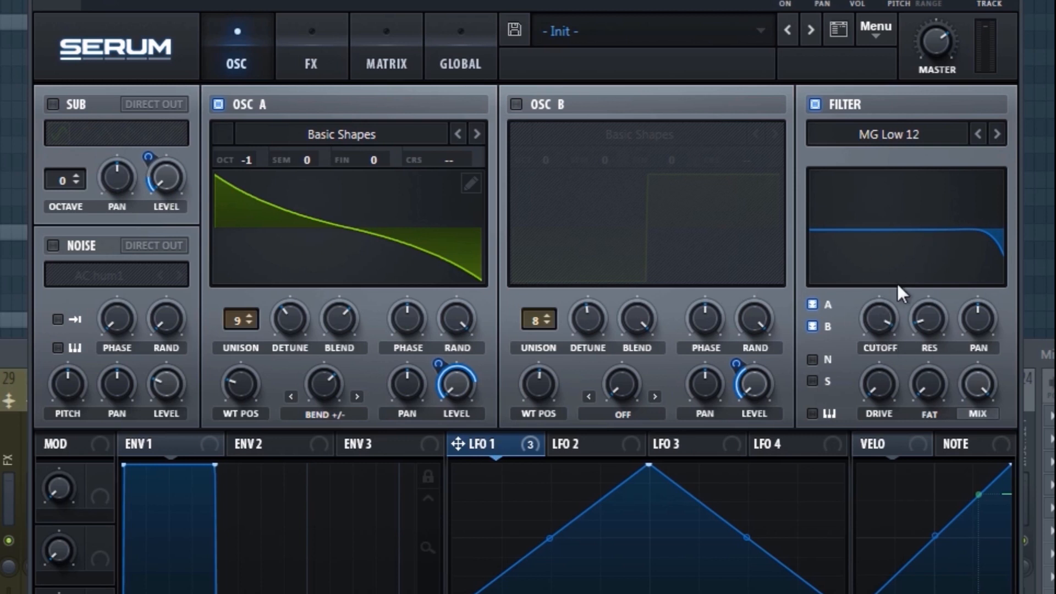
pyautogui.moveTo(783, 377); pyautogui.dragTo(883, 303)
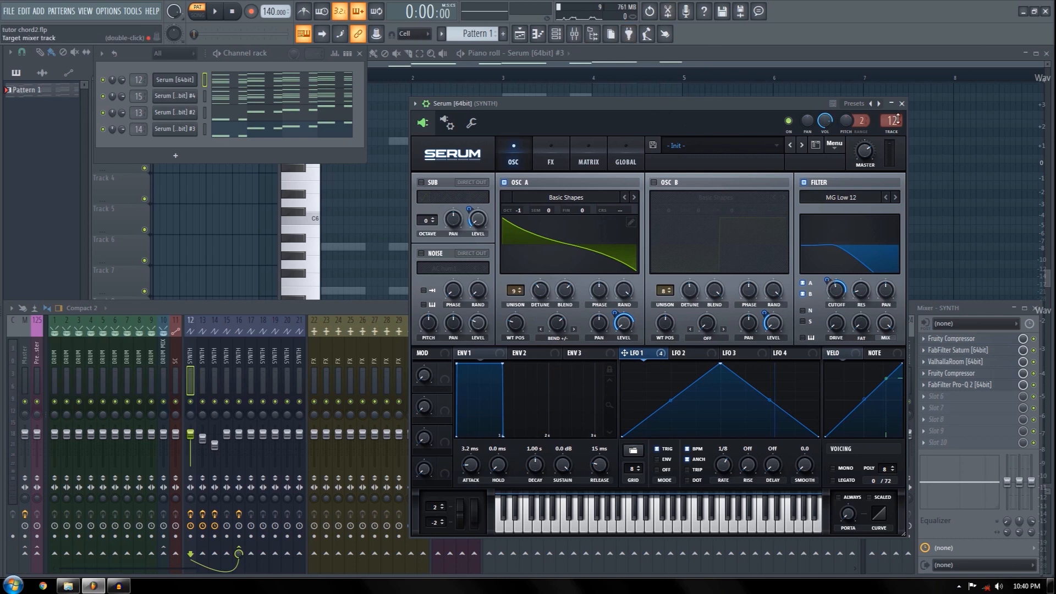
# Step: Open the first Serum channel's piano roll and examine the chord notes across all four bars
pyautogui.rightClick(244, 86)
pyautogui.scroll(2, 756, 200)
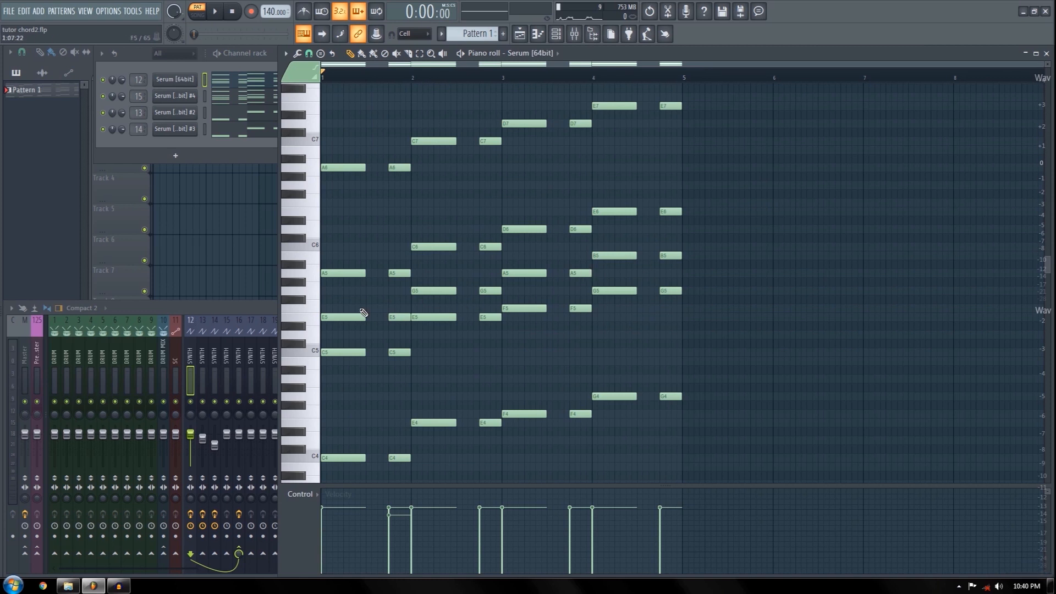
pyautogui.click(244, 310)
pyautogui.scroll(-1, 736, 150)
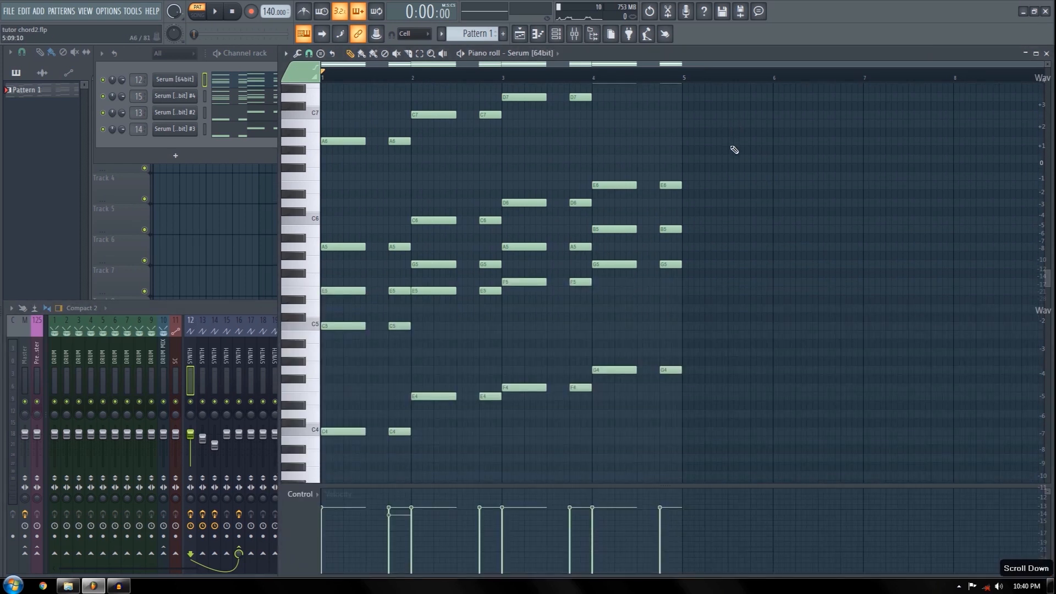
pyautogui.scroll(1, 735, 150)
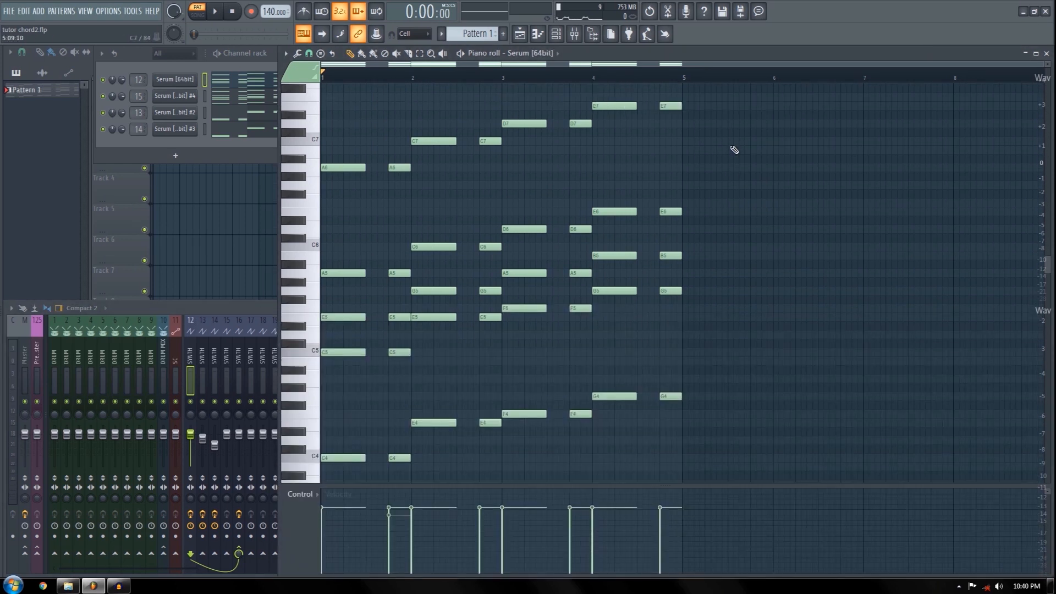